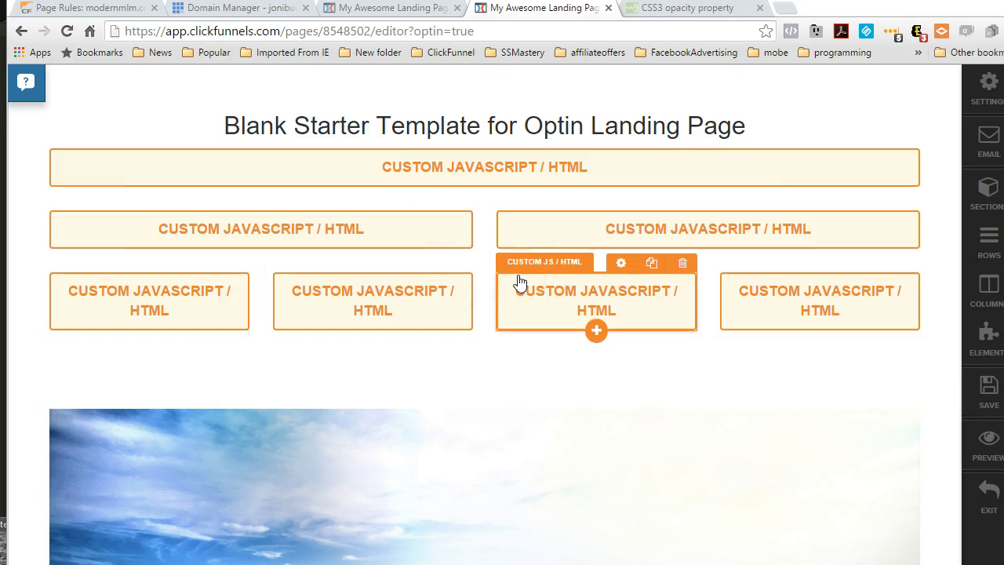
Step: Select the top full-width and the fourth-column Custom JS/HTML elements on the optin page
click(290, 177)
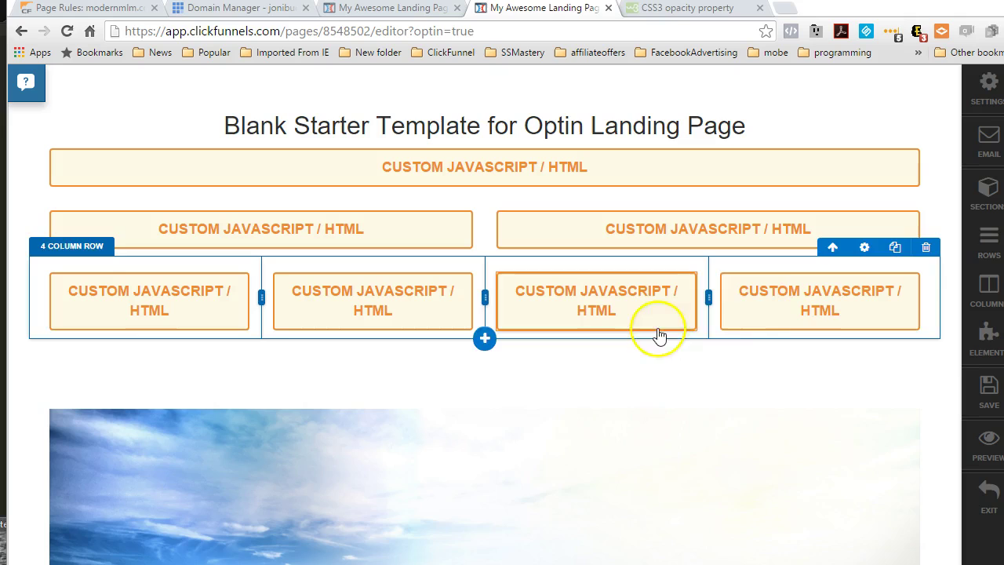
click(863, 334)
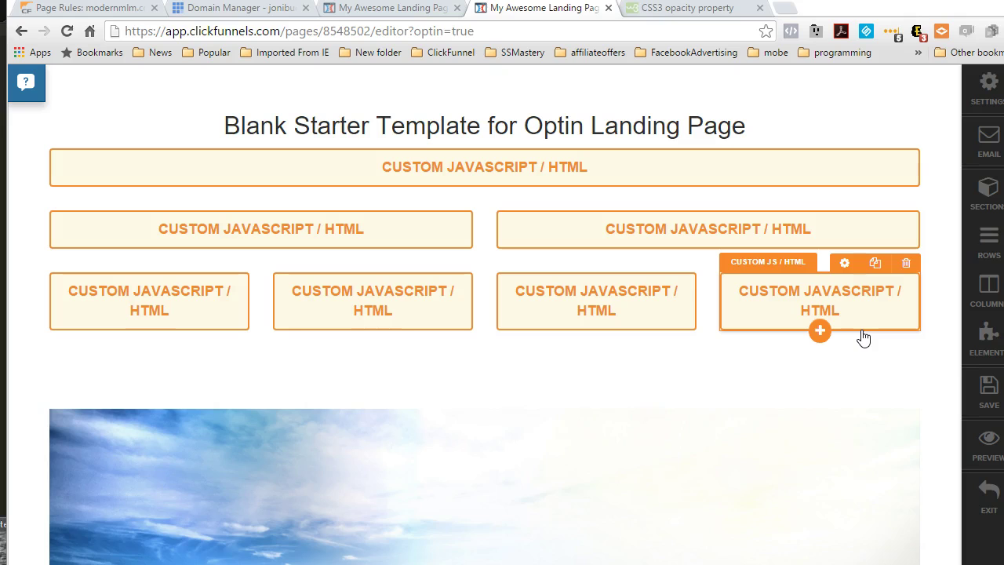
Step: Save the optin page and open it in a live preview
click(980, 383)
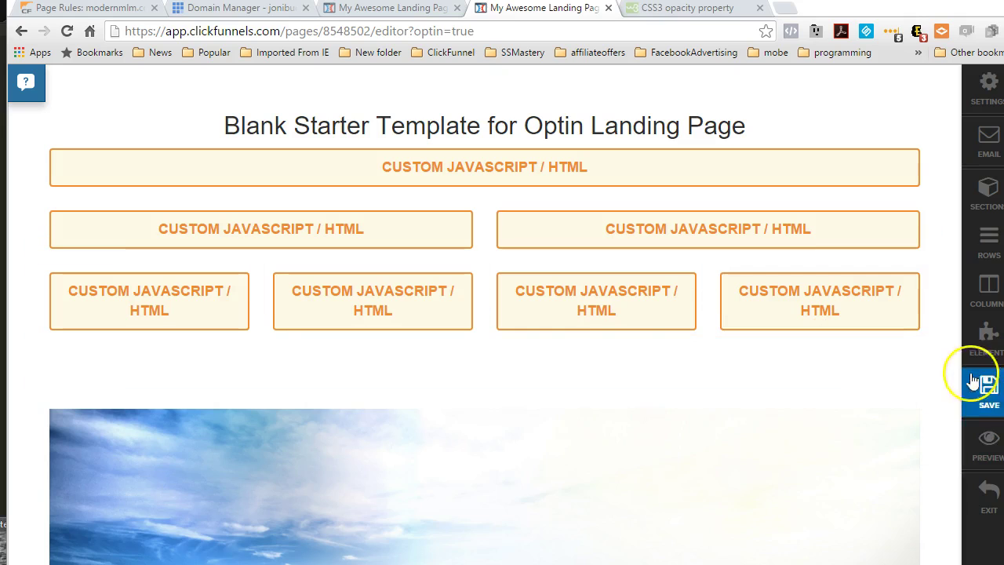
click(979, 445)
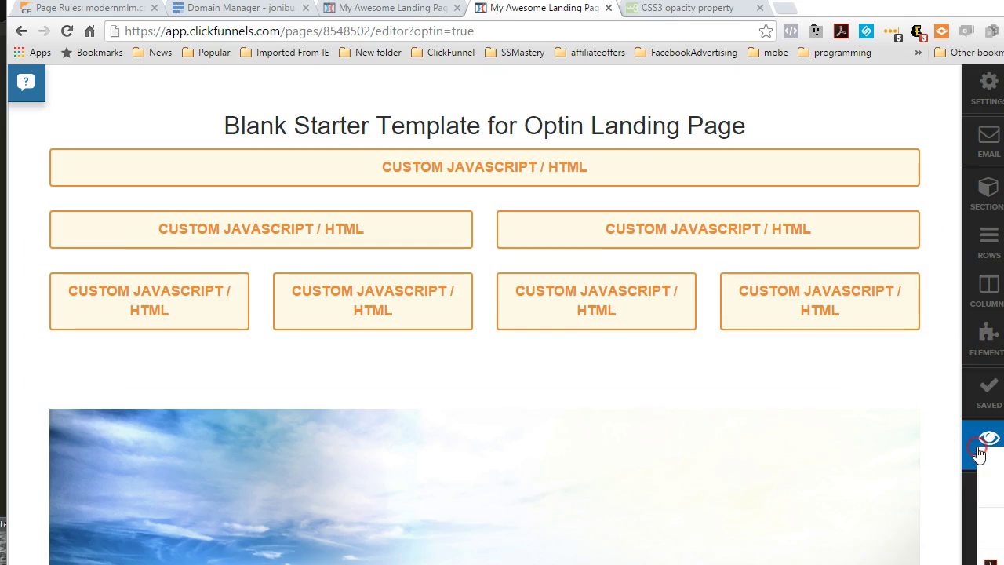
click(979, 486)
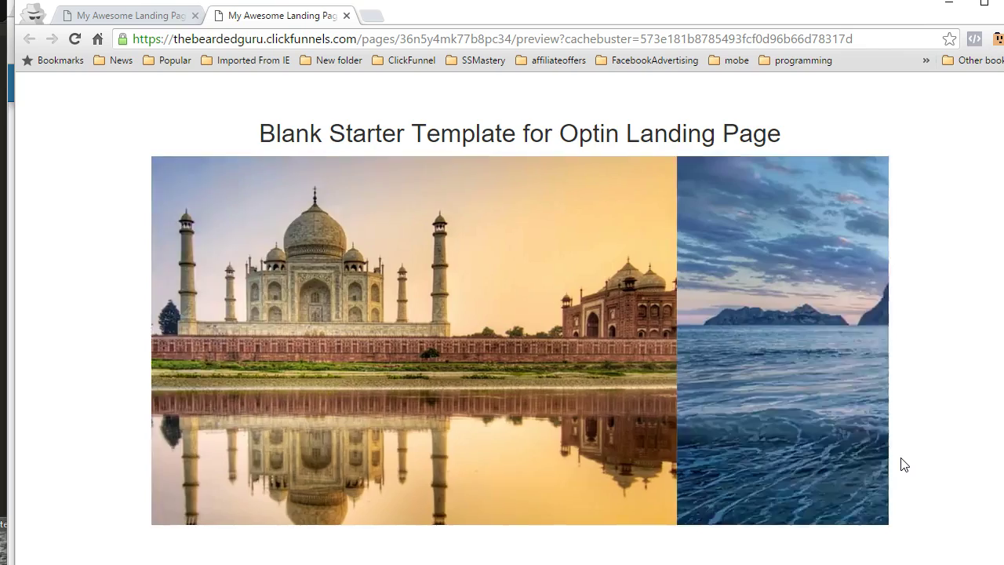
Step: Scroll through the previewed sliders and test the movie slide's jump link
scroll(902, 465, down, 6)
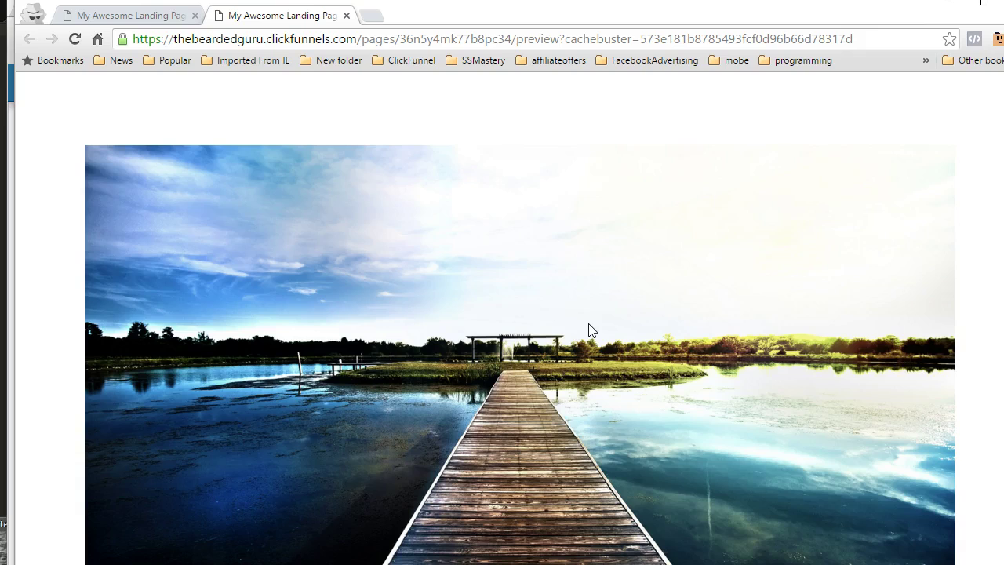
scroll(592, 345, down, 8)
scroll(593, 381, up, 2)
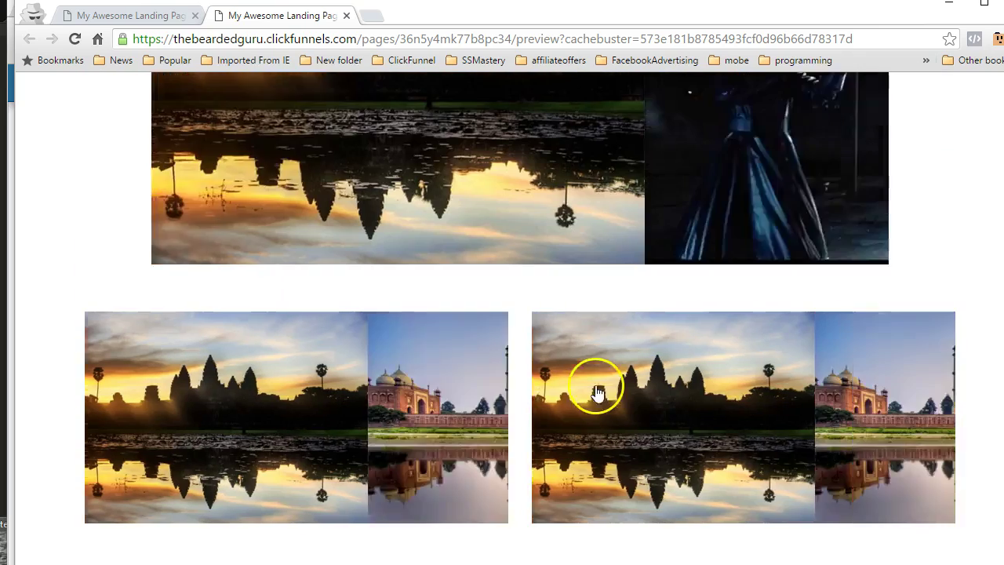
scroll(596, 393, up, 2)
scroll(598, 397, down, 2)
scroll(599, 388, up, 3)
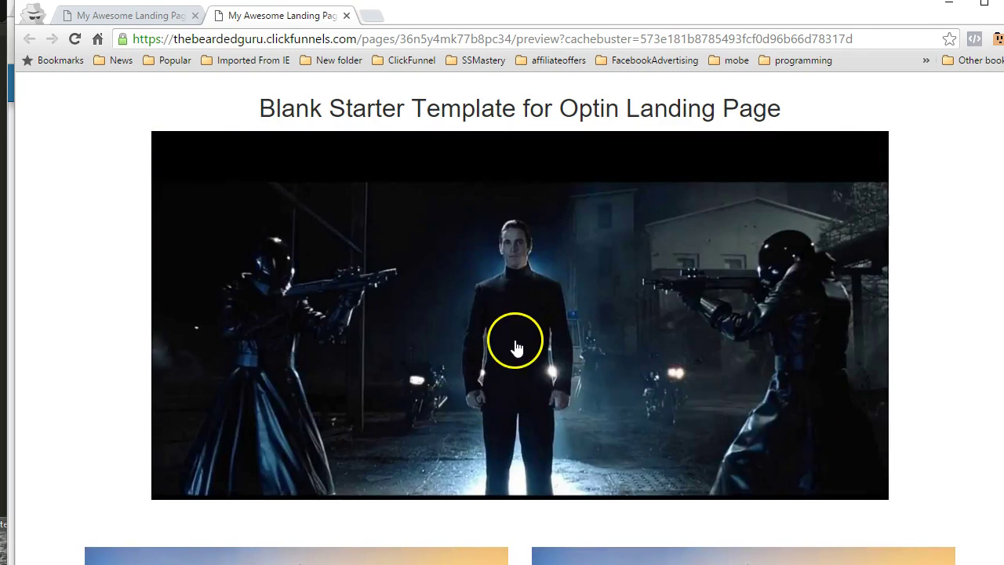
scroll(514, 343, down, 2)
click(514, 343)
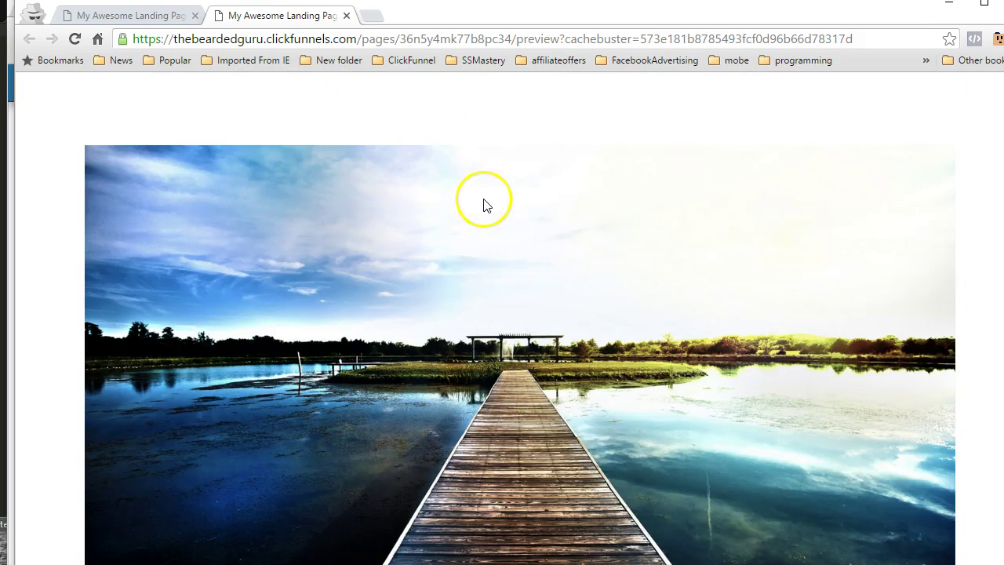
scroll(495, 314, up, 5)
Step: Advance the top slider through the fireworks, Angkor Wat and movie-still images, then return to the editor
click(524, 387)
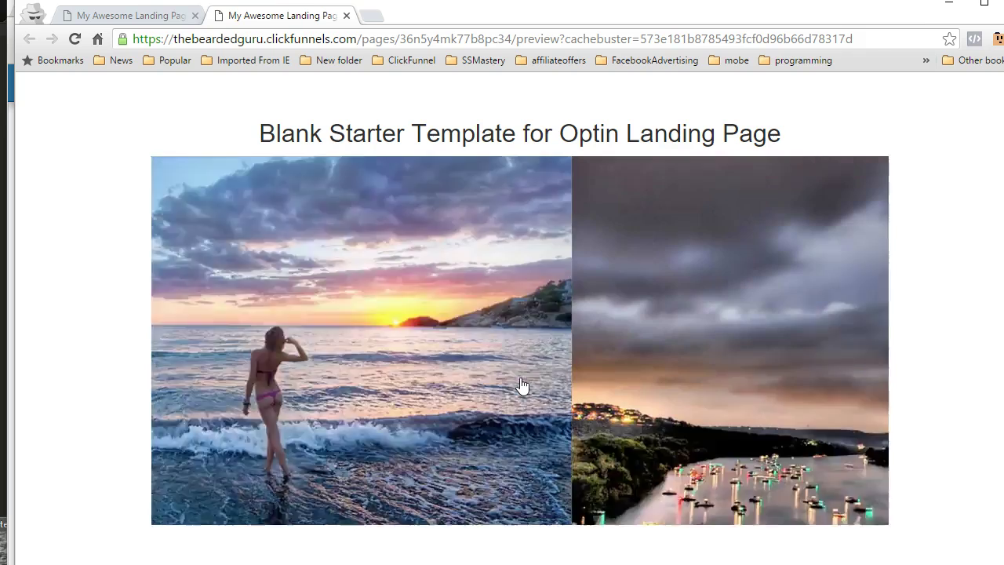
click(512, 356)
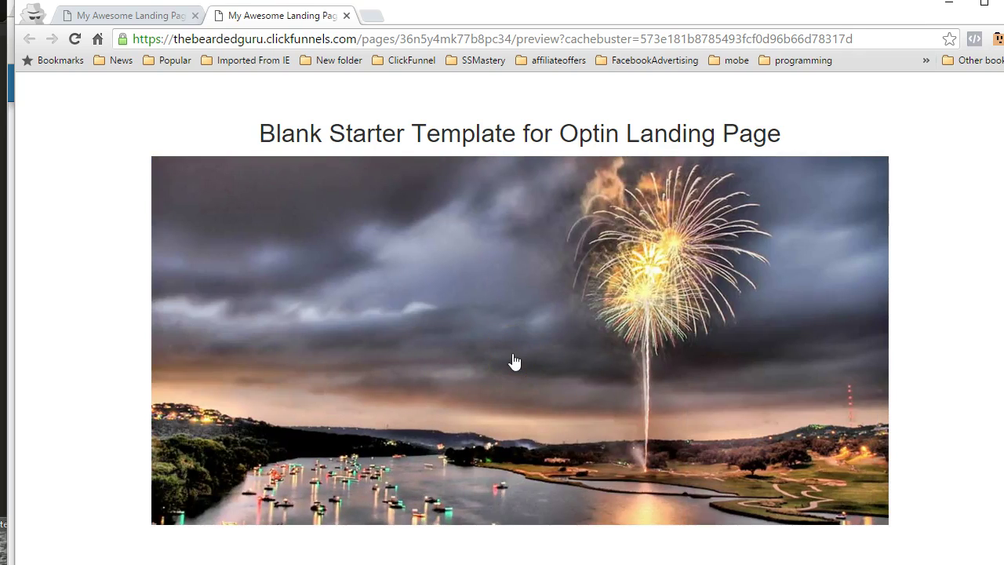
click(511, 357)
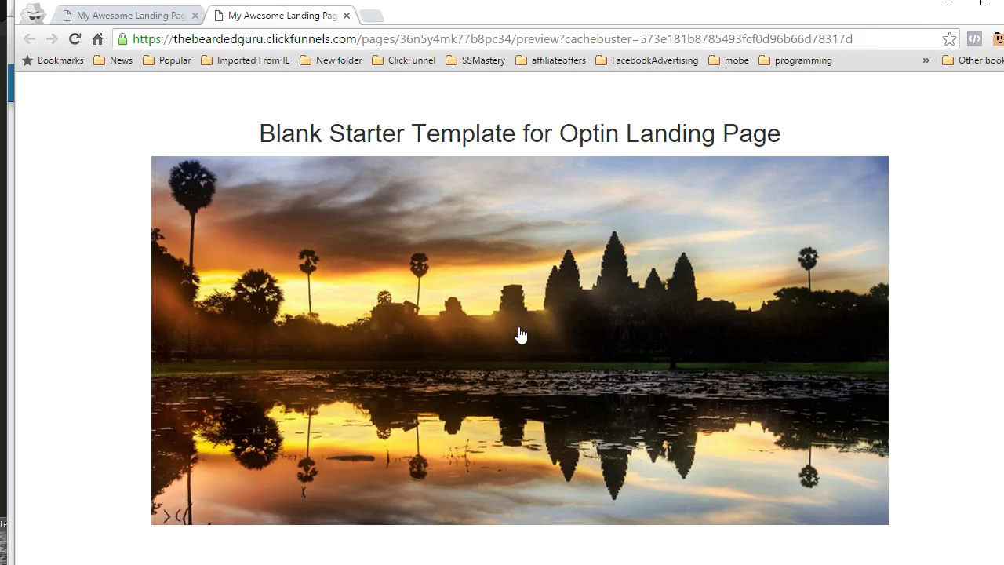
click(497, 264)
click(923, 8)
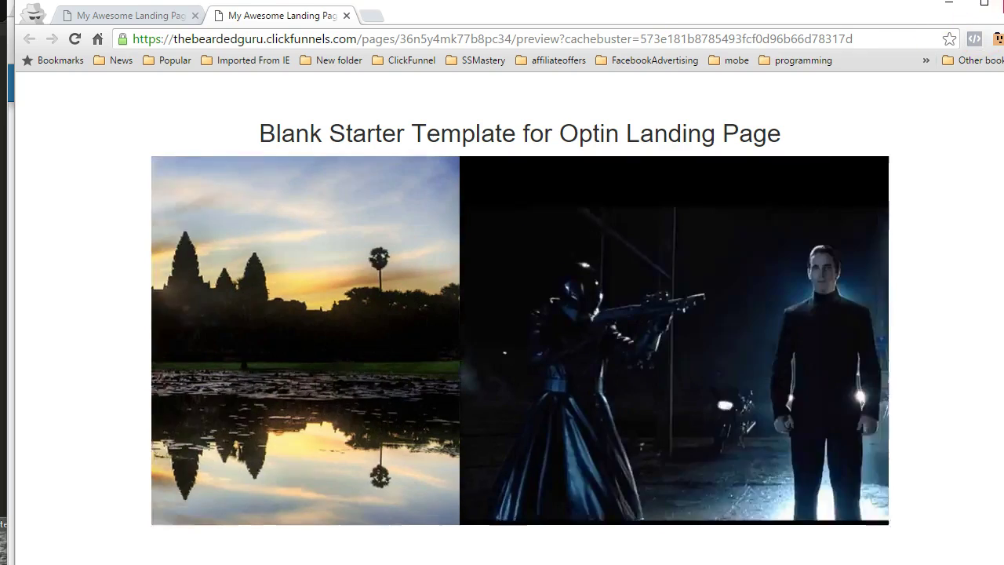
key(alt+Tab)
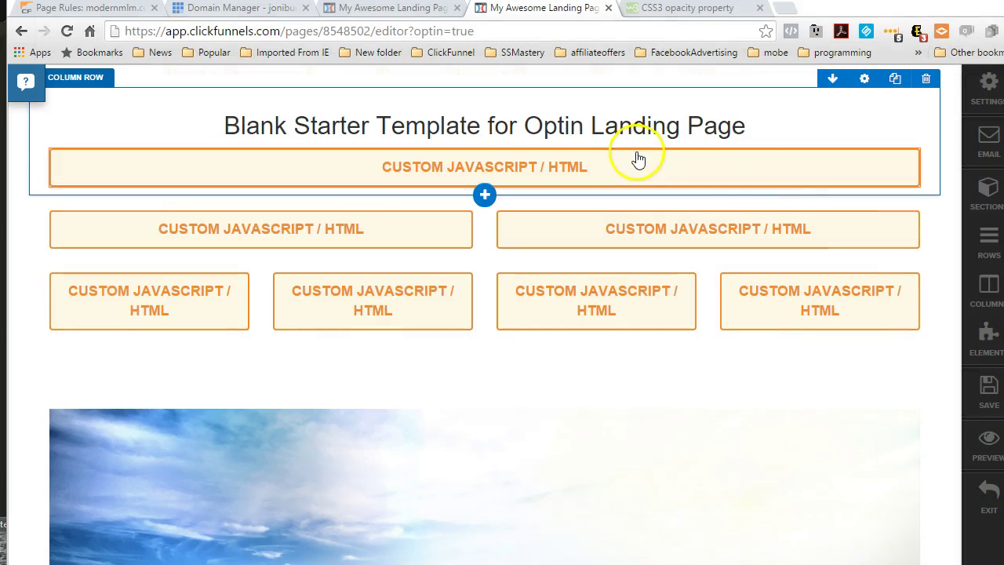
Step: Open the top Custom JS/HTML element's settings and look over its slider code
click(384, 176)
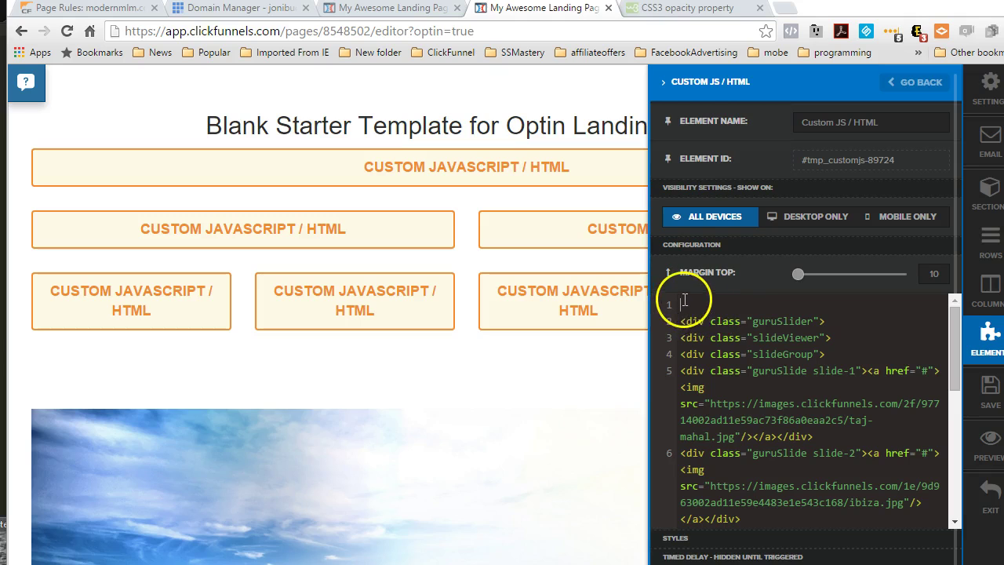
drag(680, 303, 898, 560)
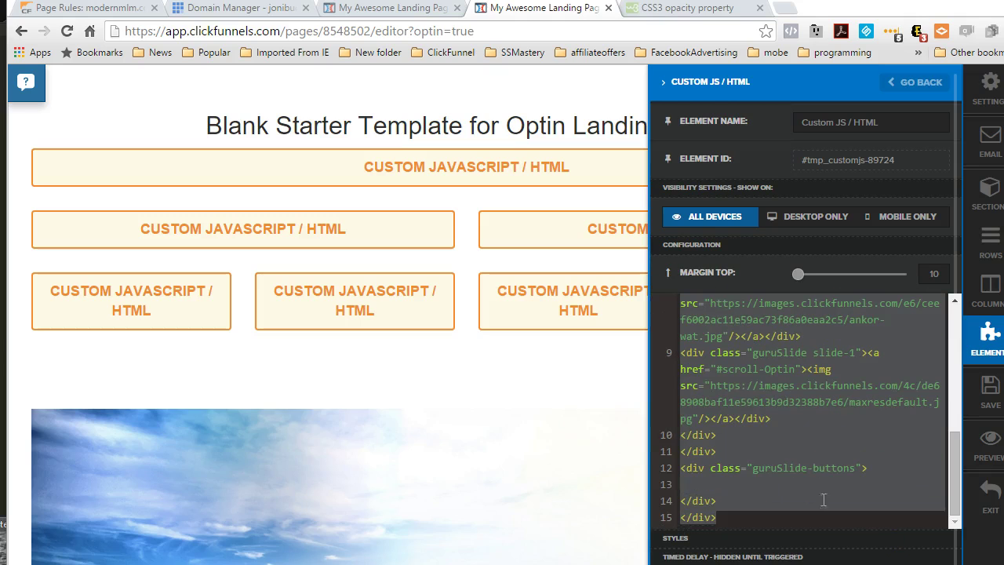
right_click(736, 394)
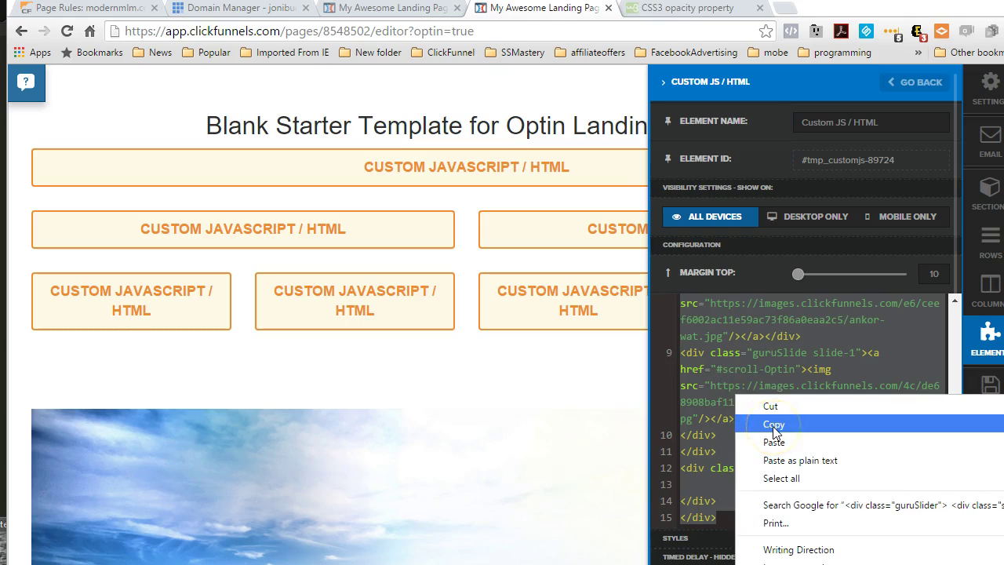
click(747, 353)
scroll(758, 404, up, 5)
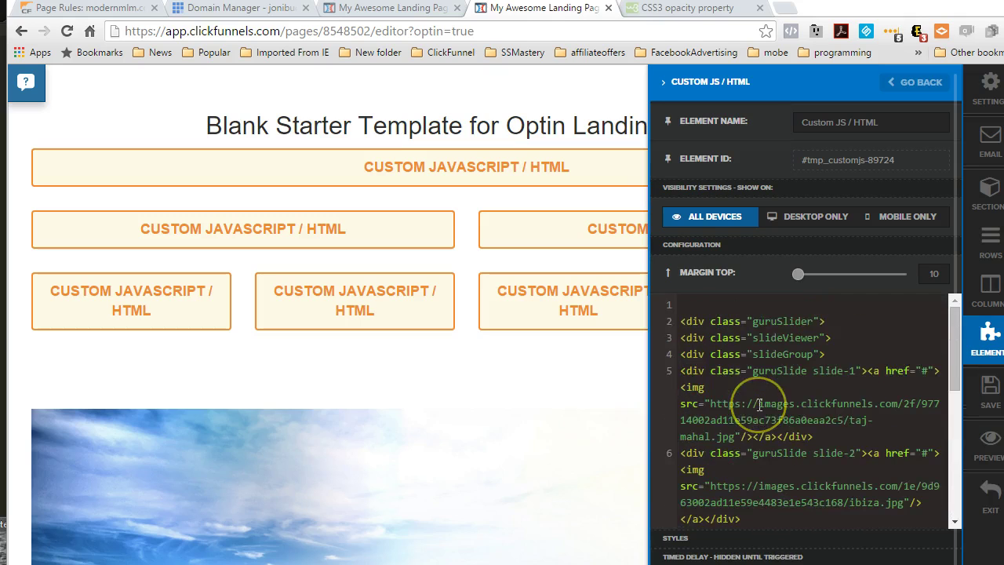
scroll(758, 404, down, 6)
scroll(758, 404, down, 2)
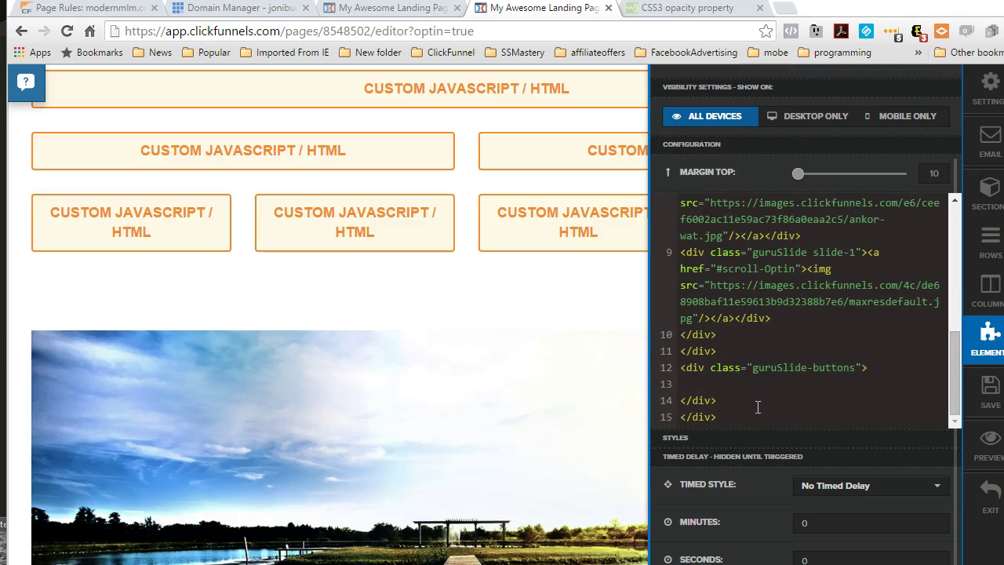
scroll(756, 400, up, 10)
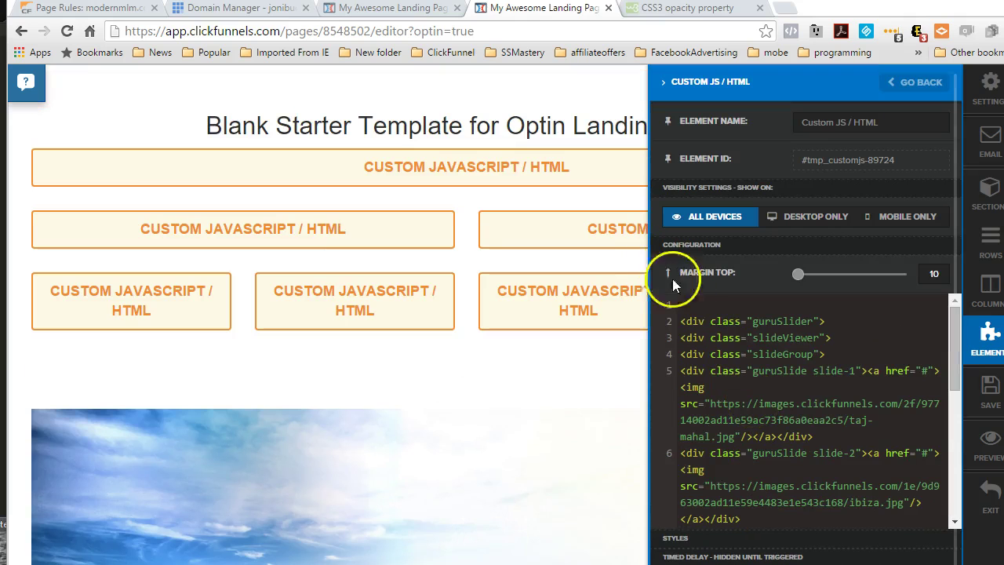
Step: Copy the element's entire slider code and switch to Sublime Text
click(680, 303)
key(ctrl+a)
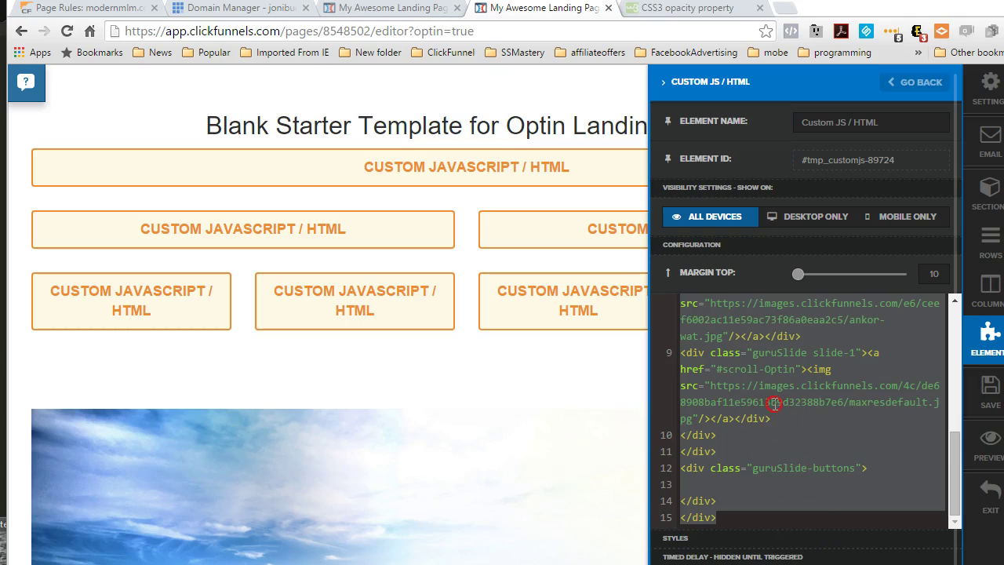
right_click(774, 400)
click(808, 432)
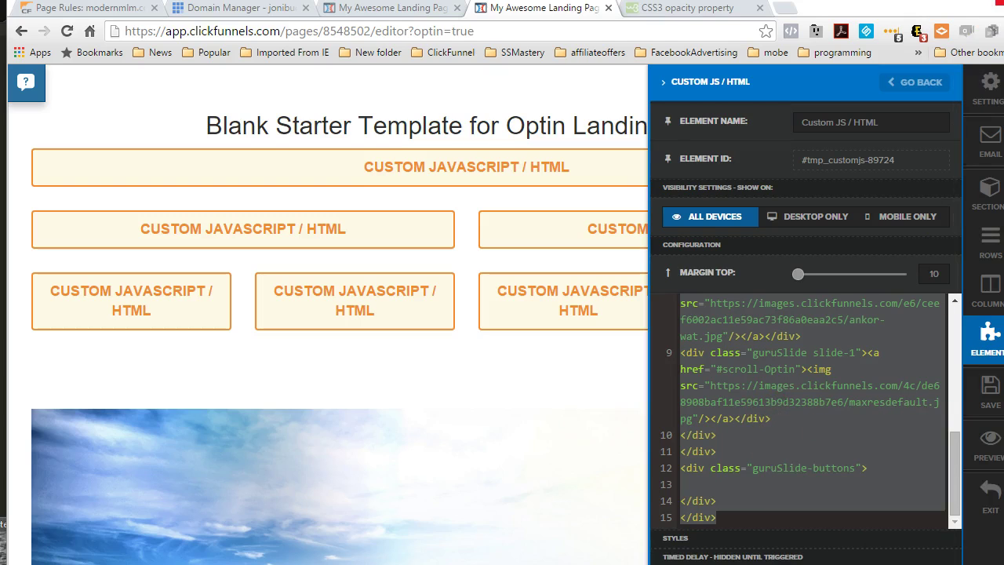
key(alt+Tab)
click(234, 217)
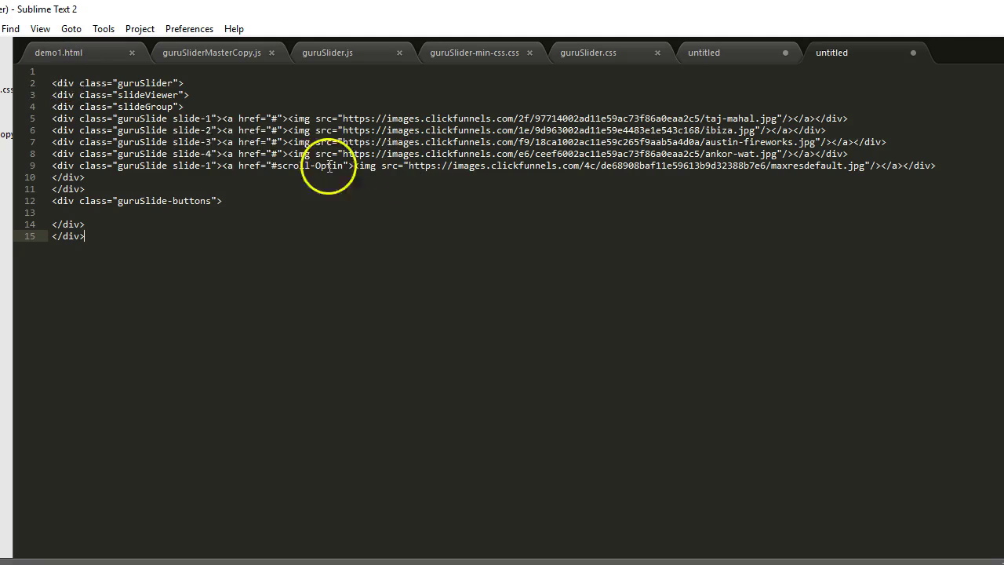
Step: Duplicate the line 9 maxresdefault.jpg slide entry as line 10
click(52, 166)
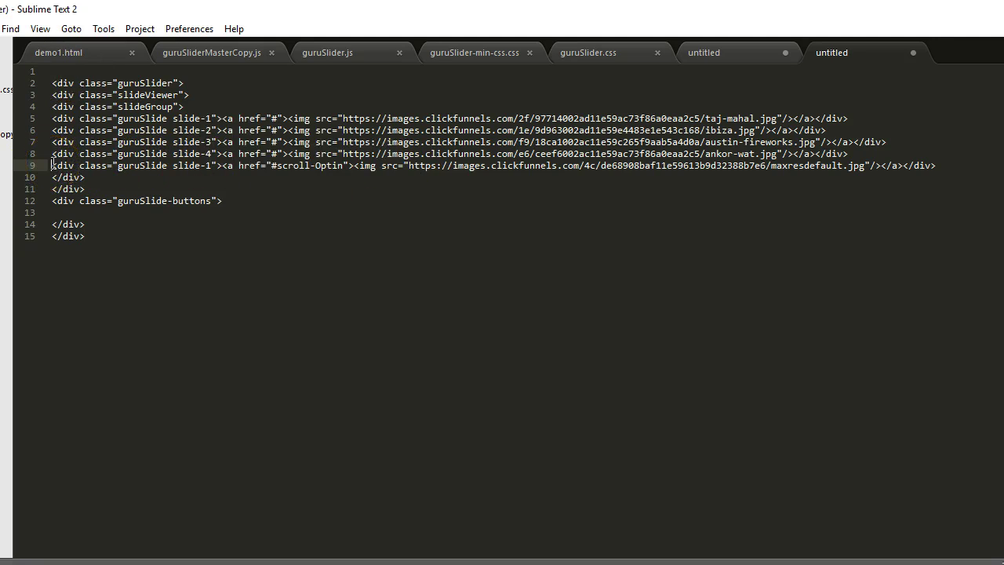
drag(52, 166, 938, 166)
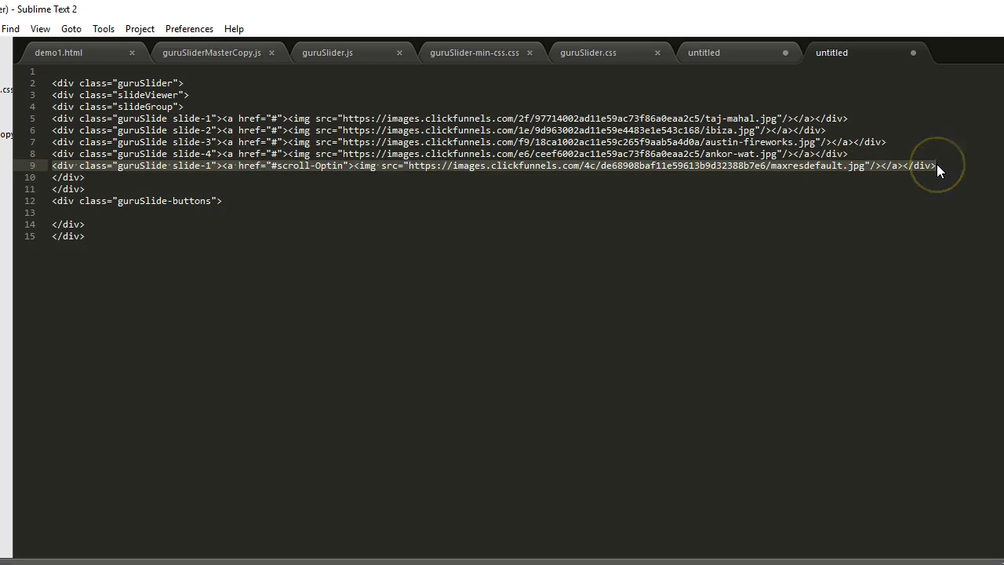
key(ctrl+c)
click(947, 164)
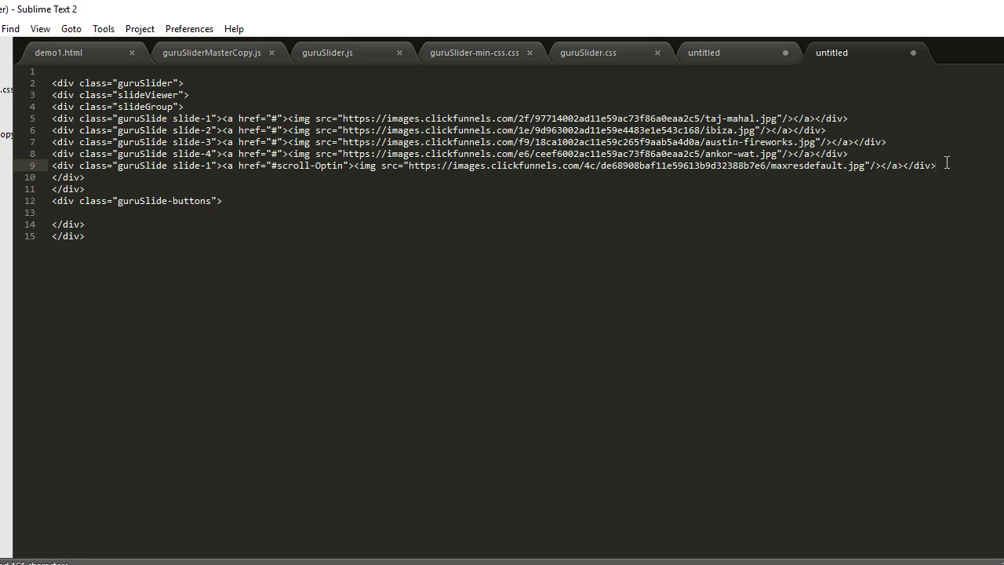
key(Return)
key(ctrl+v)
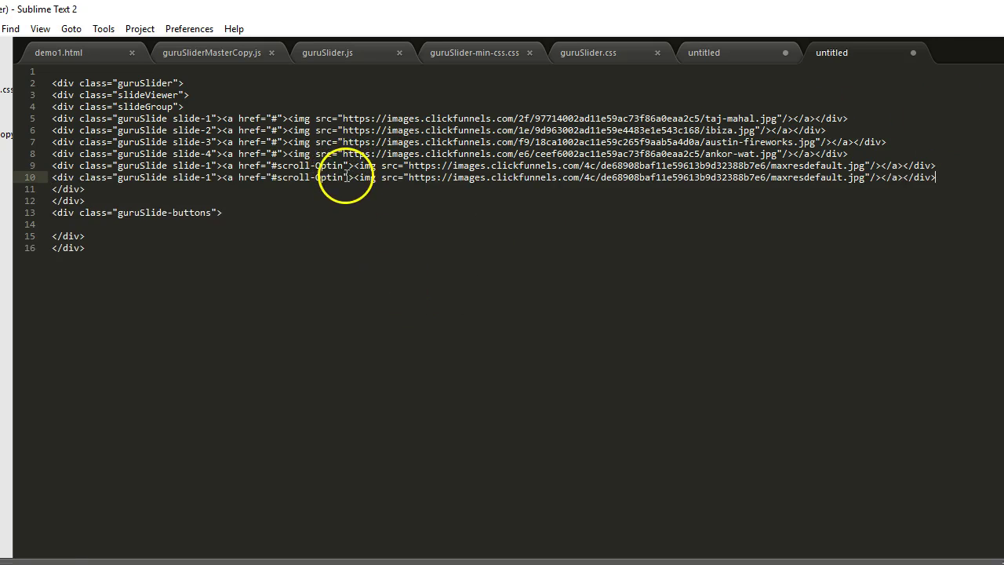
Step: Copy line 10 and paste it as line 11, giving a third #scroll-Optin slide
drag(344, 177, 279, 179)
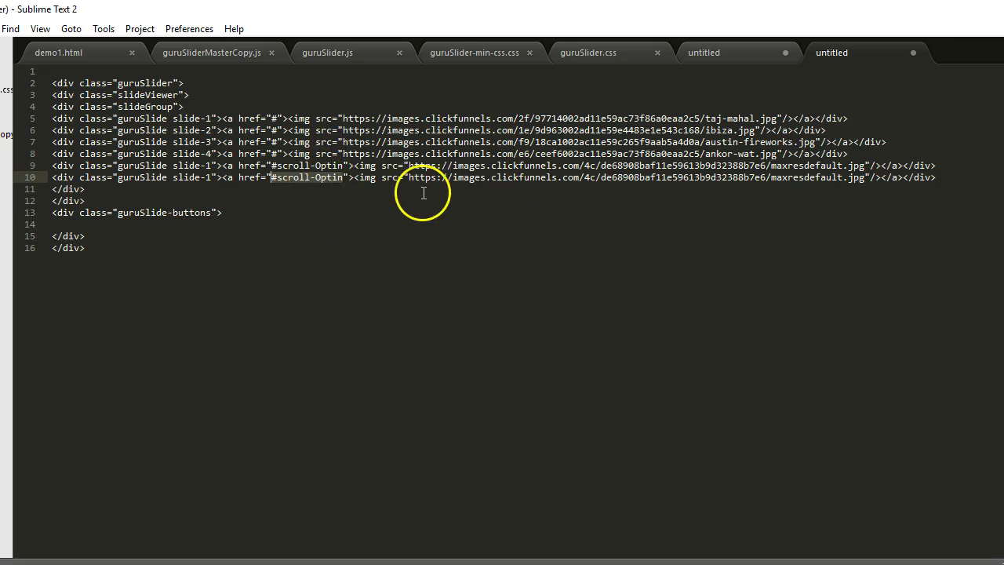
drag(408, 180, 863, 178)
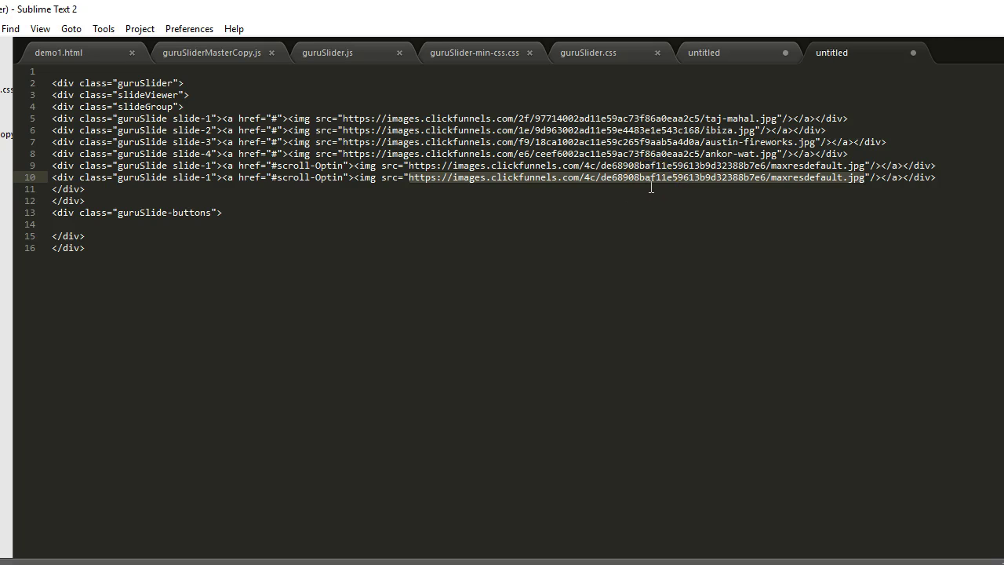
drag(941, 178, 63, 179)
key(ctrl+c)
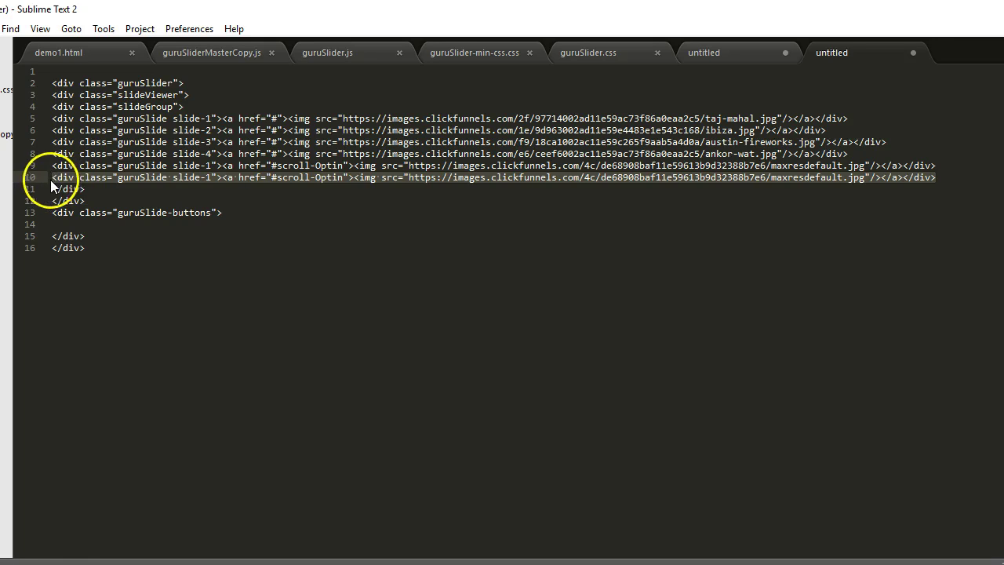
click(950, 174)
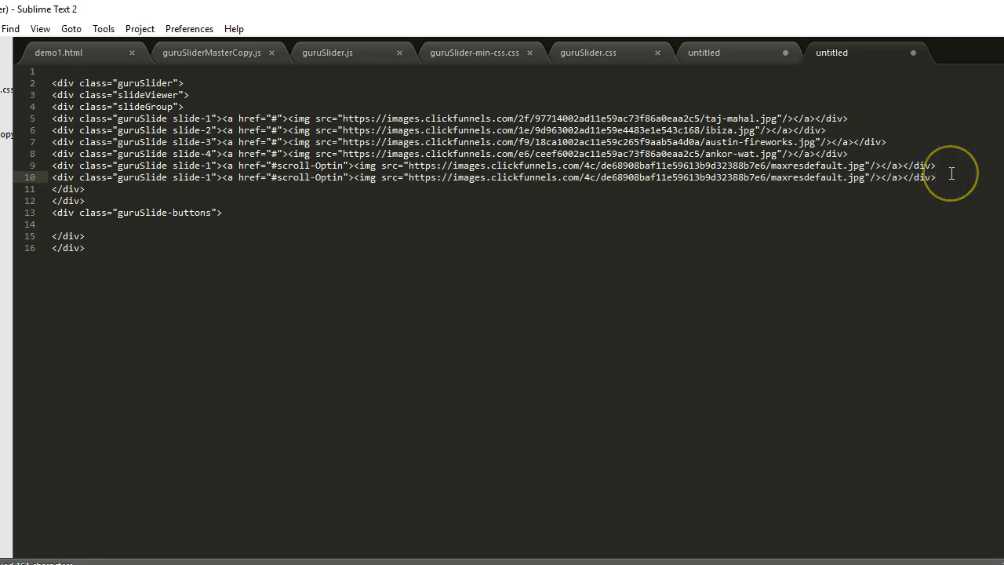
key(Return)
key(ctrl+v)
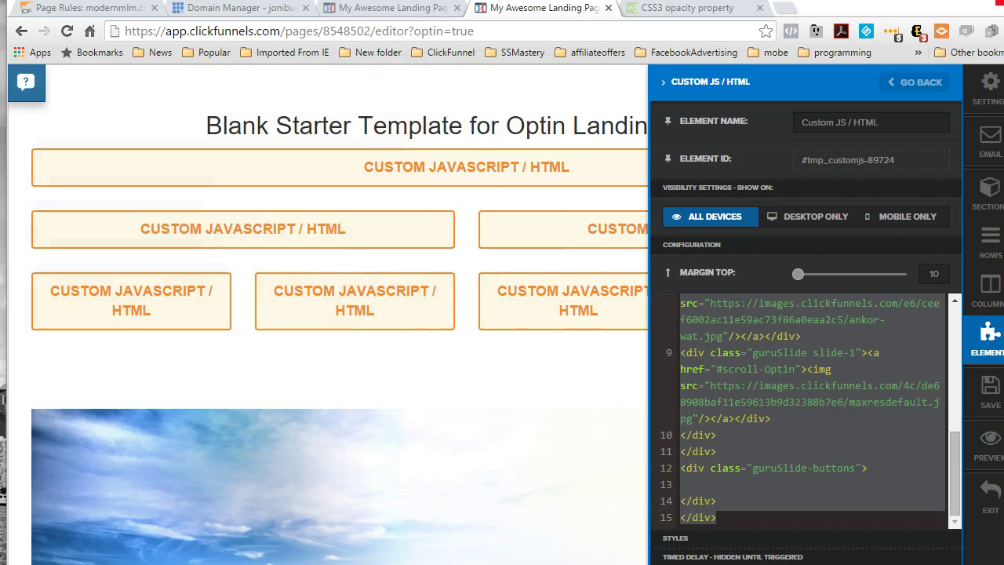
Step: Open the page's Tracking Codes settings and examine the footer code
click(982, 93)
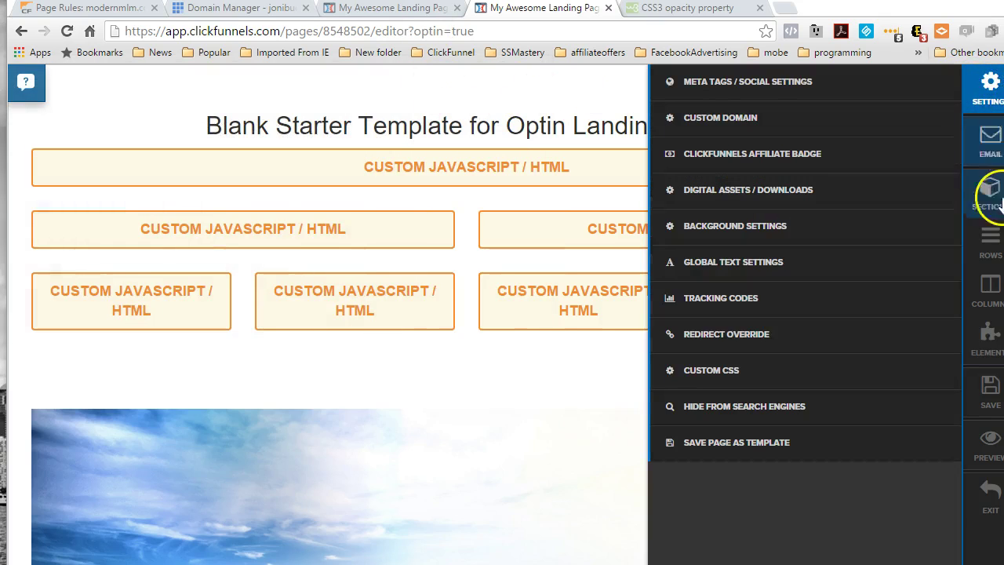
click(715, 298)
scroll(694, 301, down, 2)
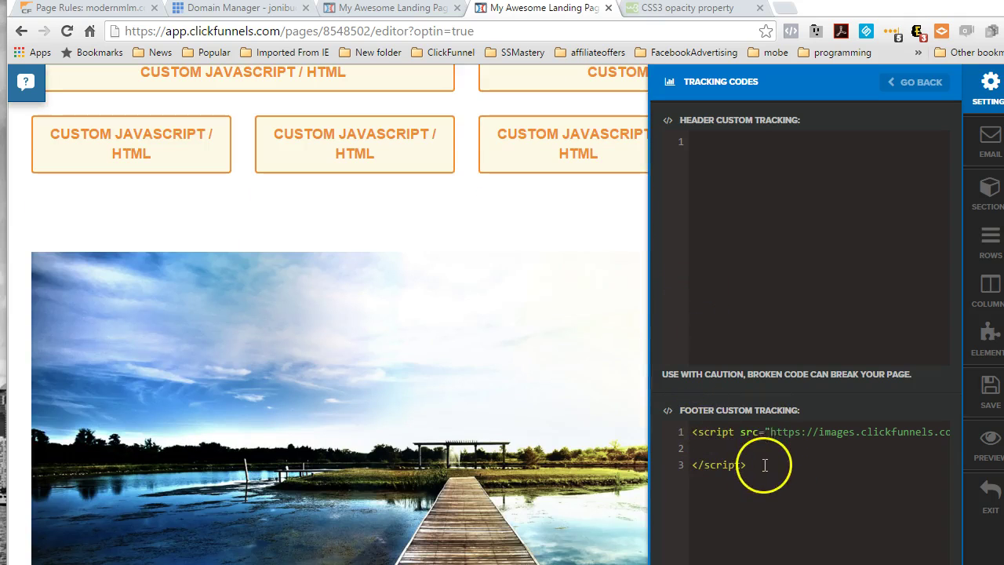
drag(762, 466, 696, 435)
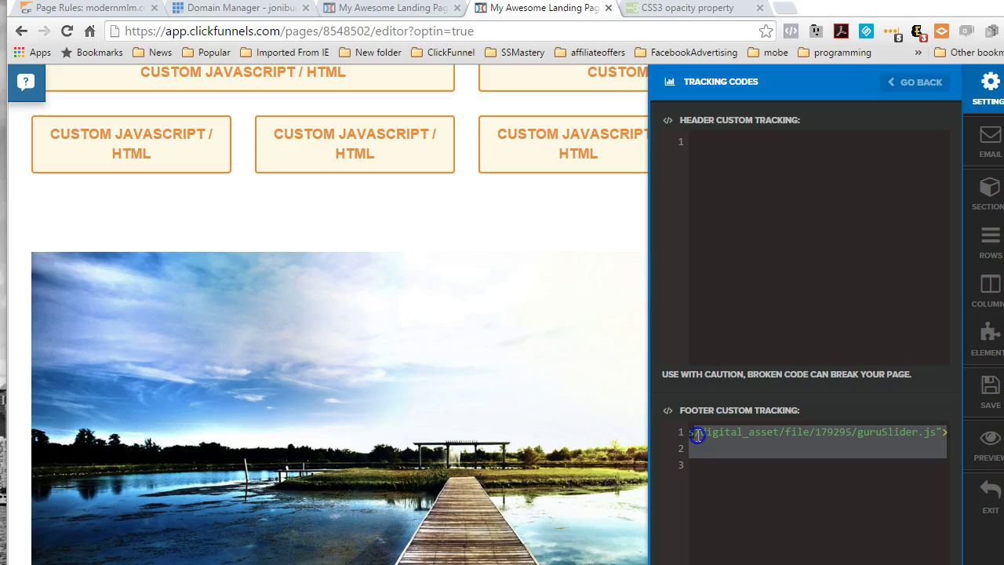
click(796, 489)
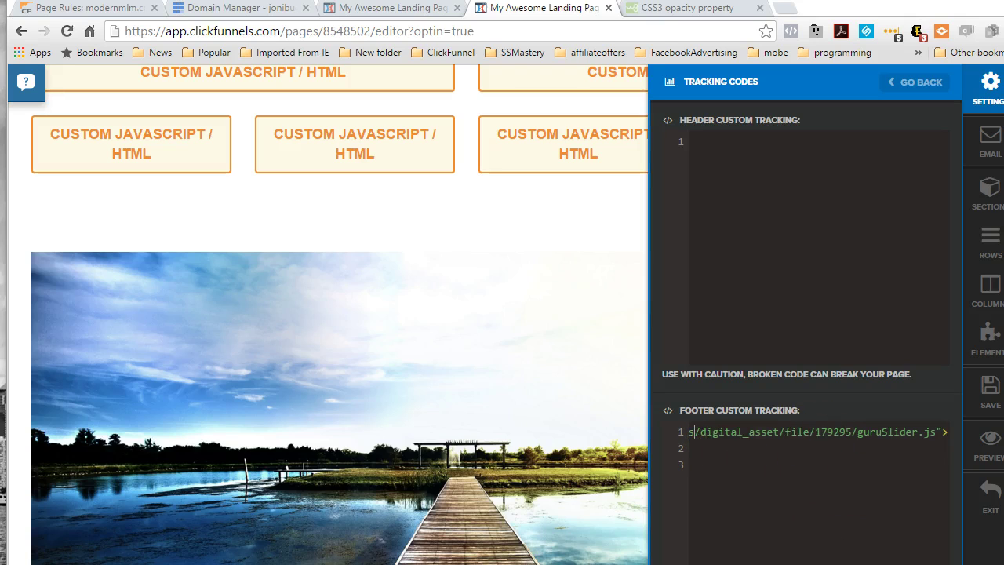
Step: Select the guruSlider.js script URL, then the whole footer script tag
scroll(816, 448, left, 3)
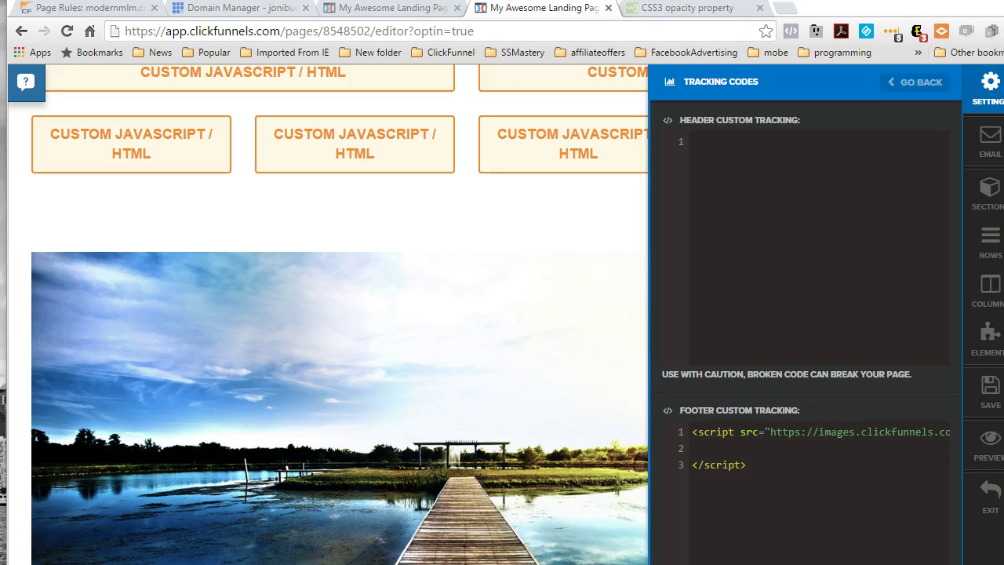
drag(771, 432, 936, 434)
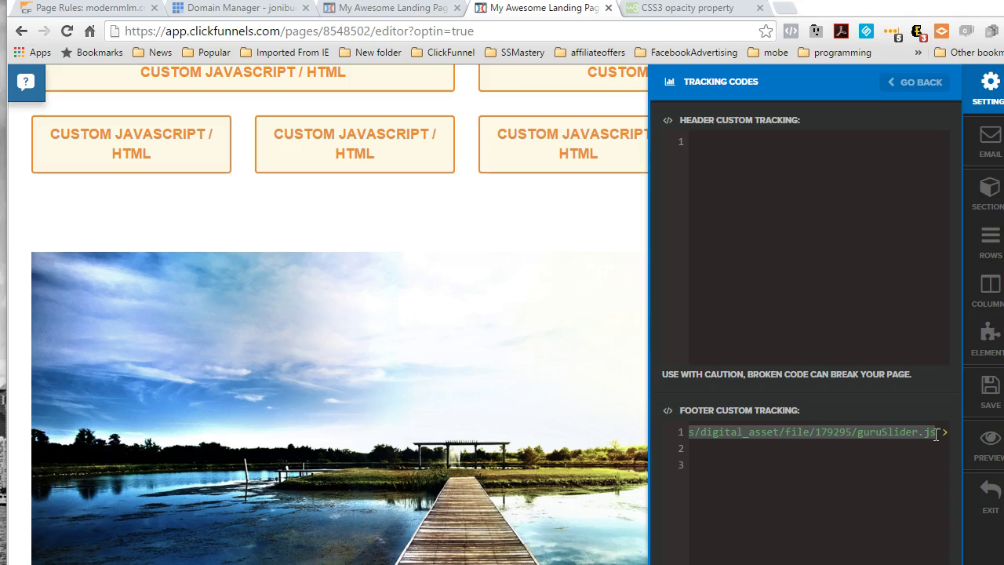
drag(936, 433, 936, 433)
scroll(819, 432, left, 5)
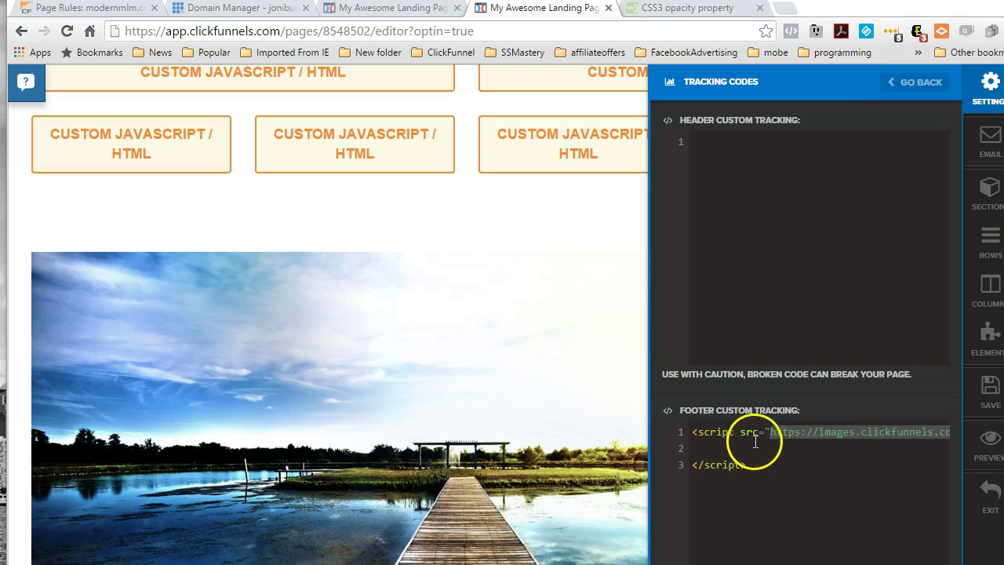
click(762, 465)
drag(763, 465, 692, 431)
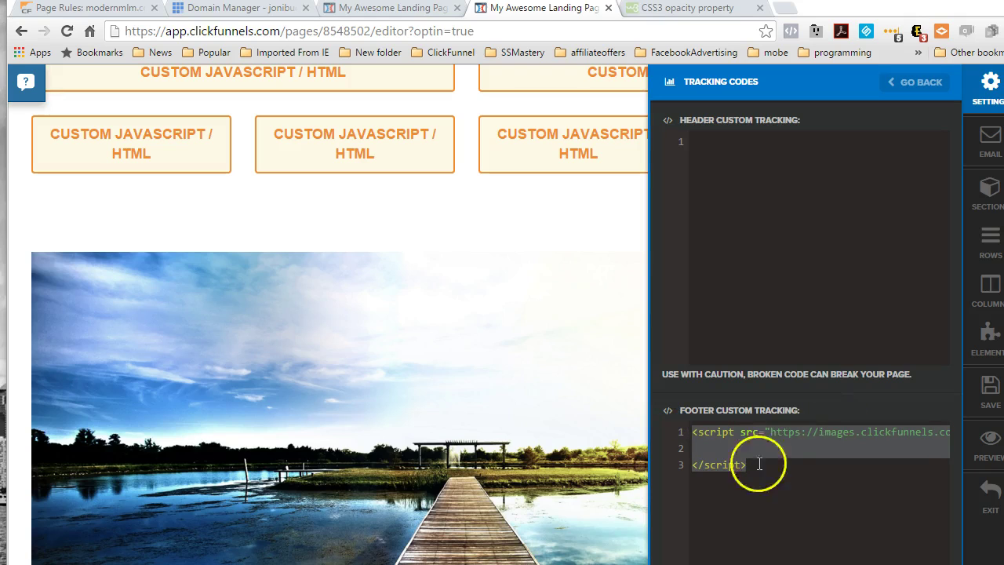
Step: Delete the blank lines above the .guruSlider rule in the page's Custom CSS
click(987, 86)
click(746, 371)
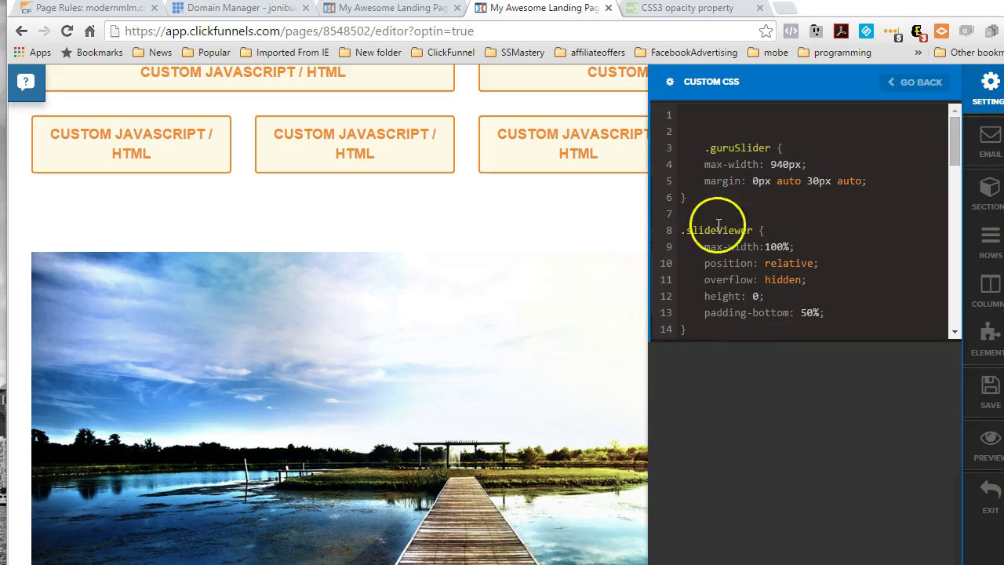
drag(705, 148, 676, 114)
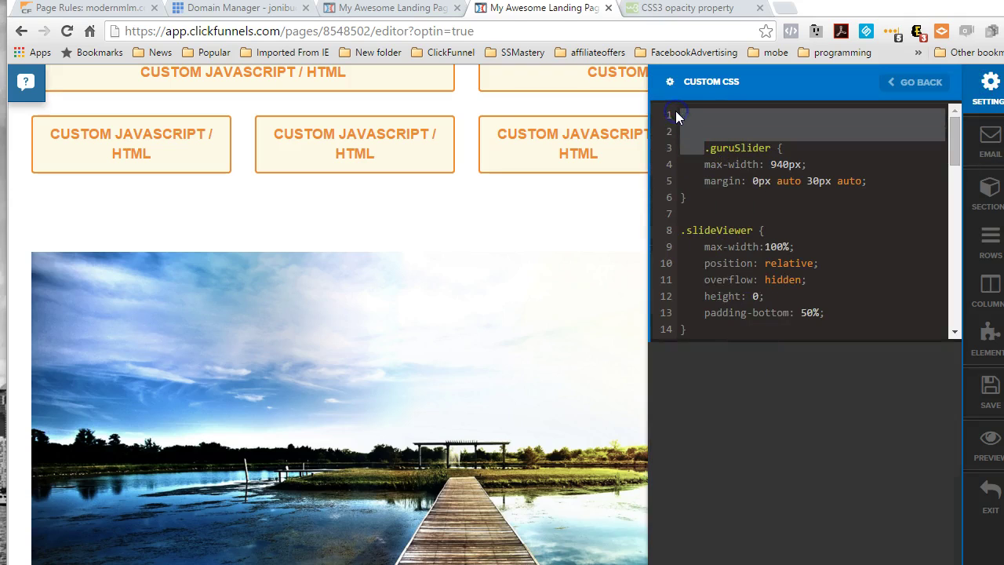
key(BackSpace)
Step: Open the top Custom JS/HTML element's settings
scroll(762, 162, down, 7)
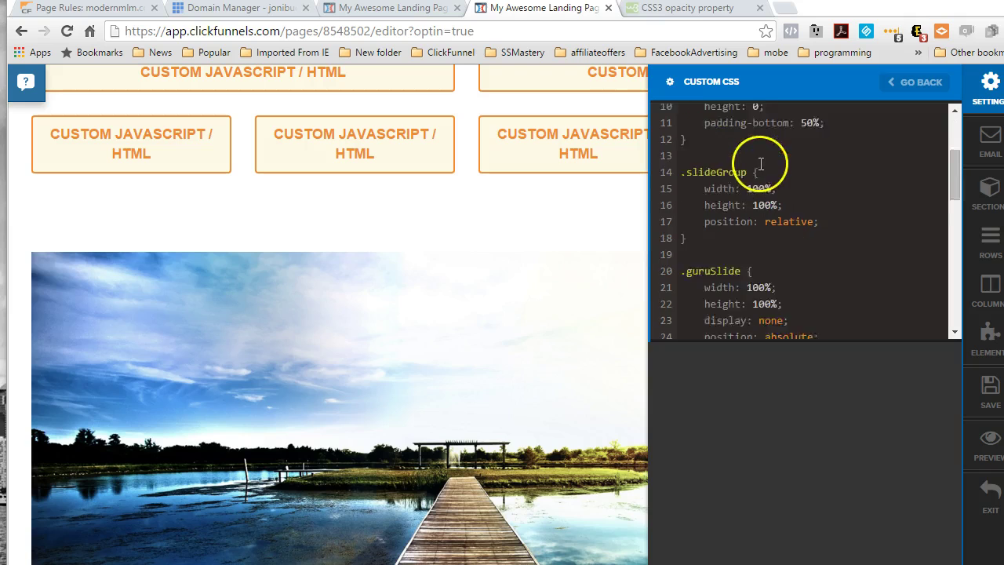
scroll(763, 178, down, 5)
scroll(746, 253, up, 7)
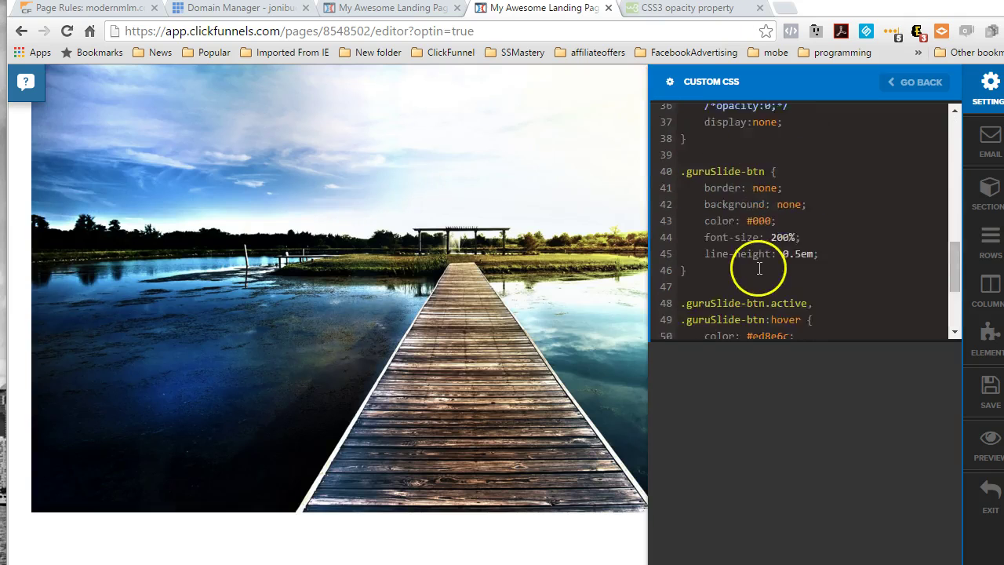
scroll(760, 259, up, 5)
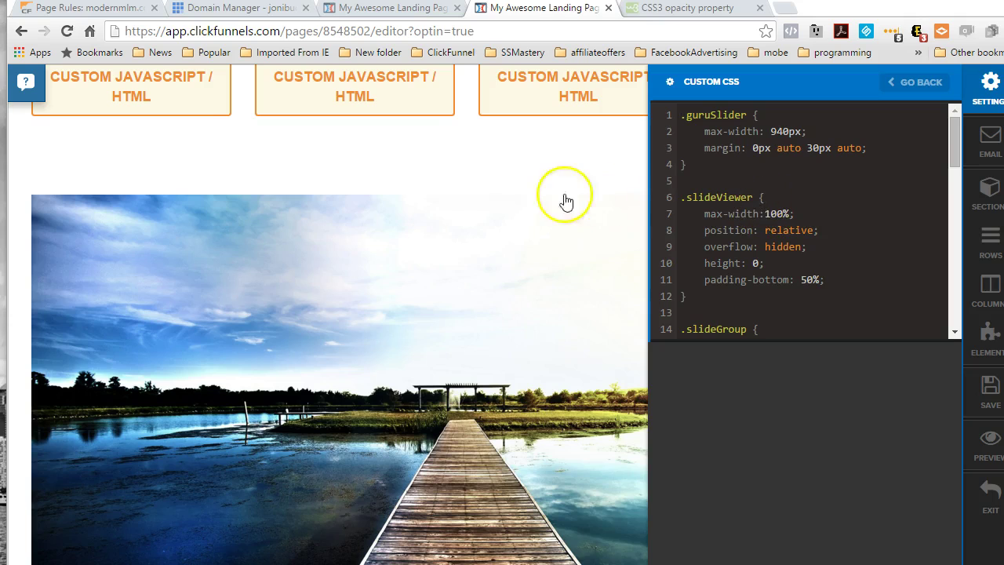
scroll(511, 235, up, 3)
click(473, 164)
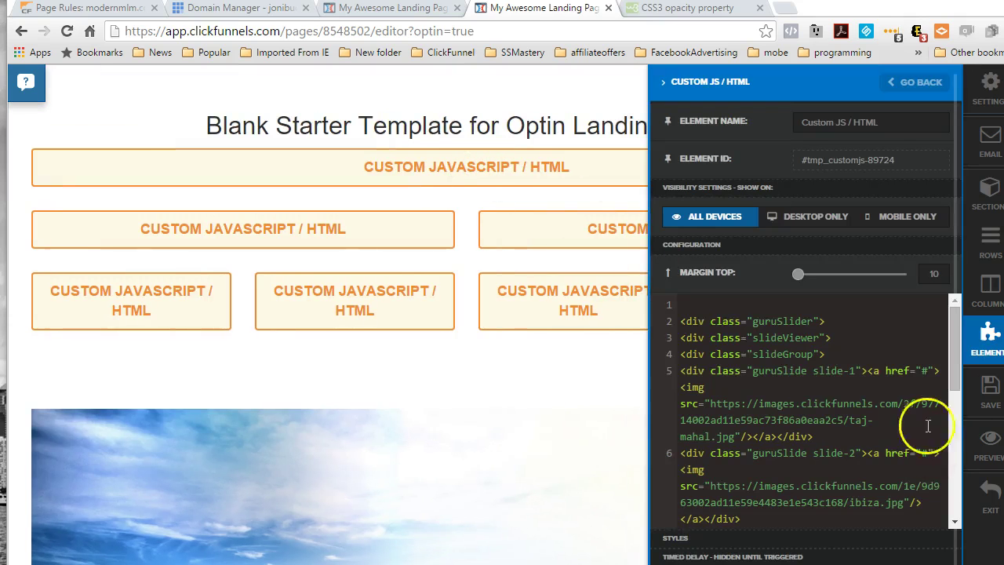
Step: Delete the empty line 1 from the top element's slider code and close its panel
click(680, 322)
key(BackSpace)
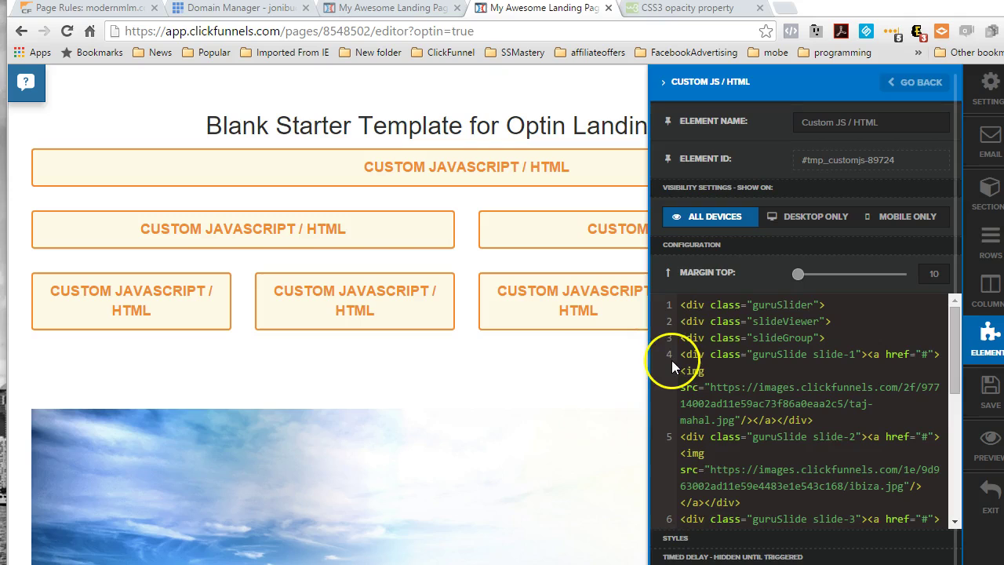
click(422, 362)
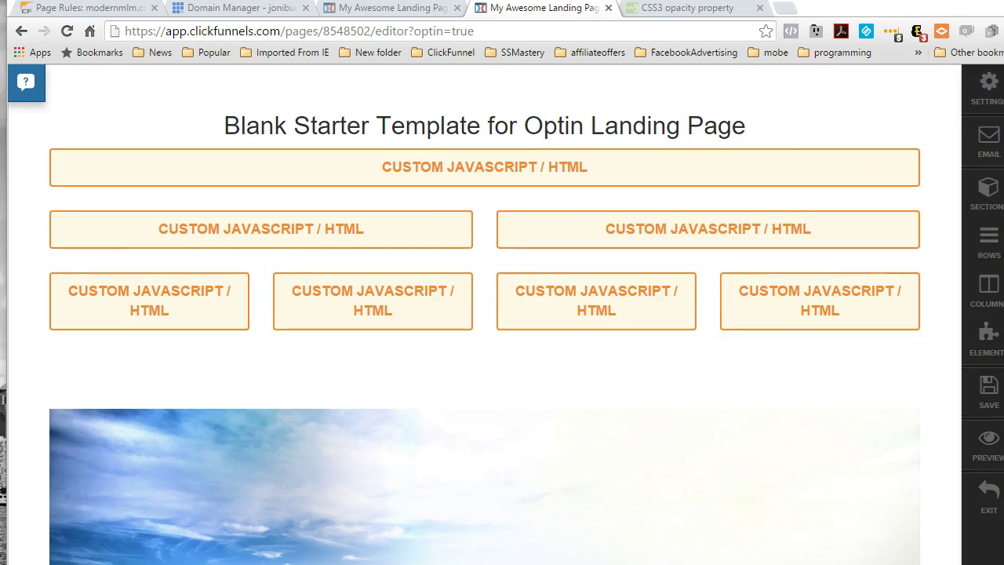
Step: Open the page's Custom CSS and locate the .guruSlide-buttons opacity and display:none rules
click(980, 102)
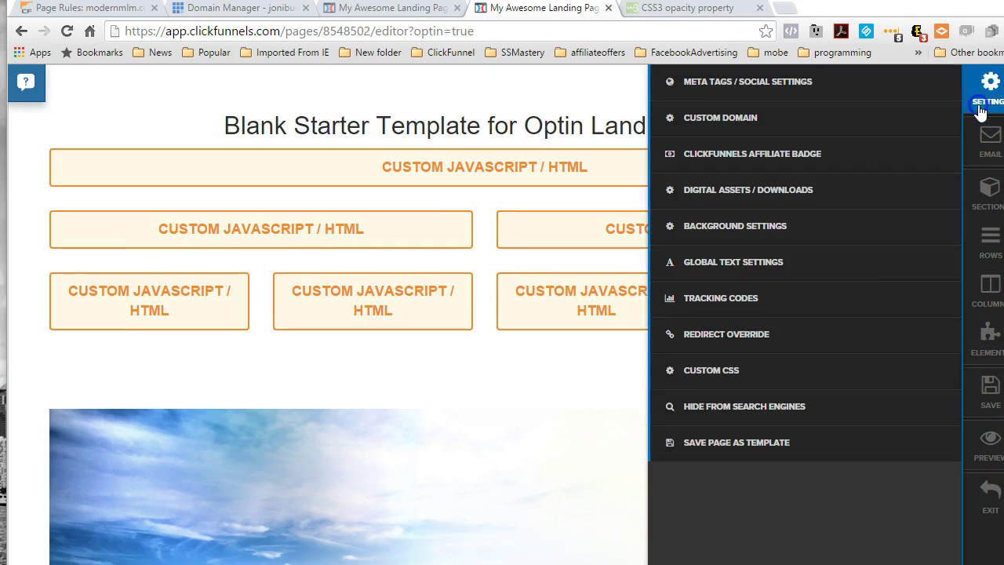
click(751, 375)
click(740, 289)
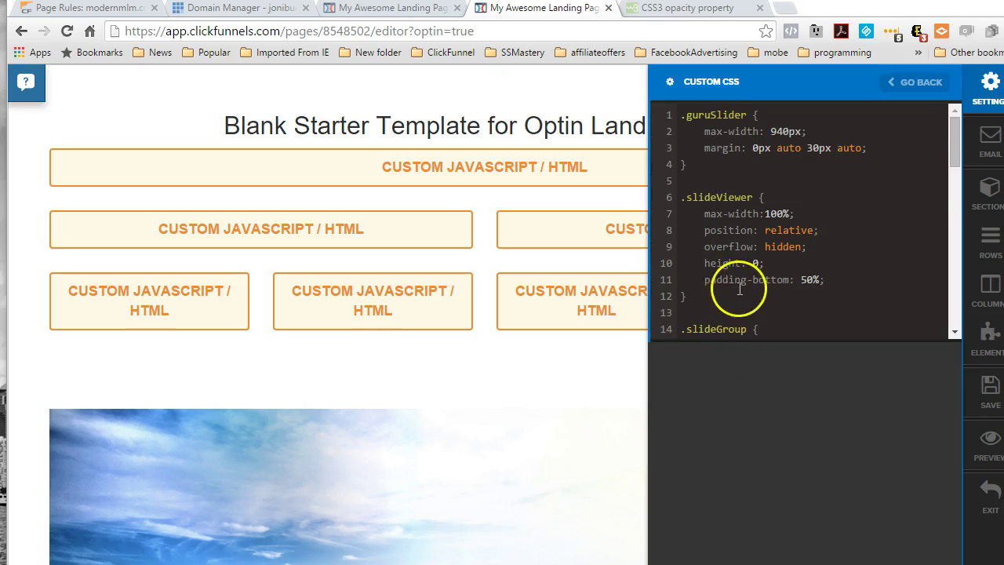
scroll(740, 289, down, 6)
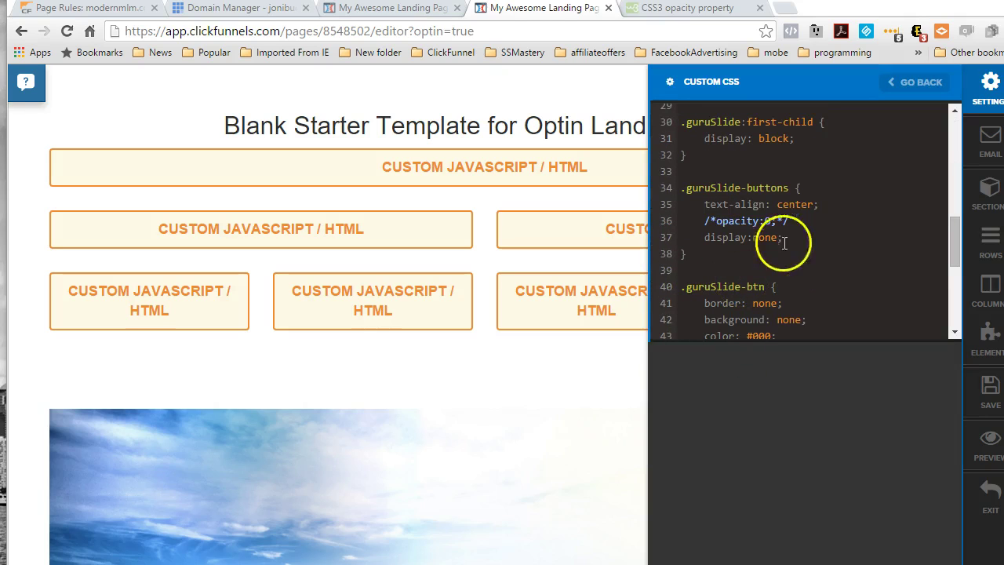
click(798, 221)
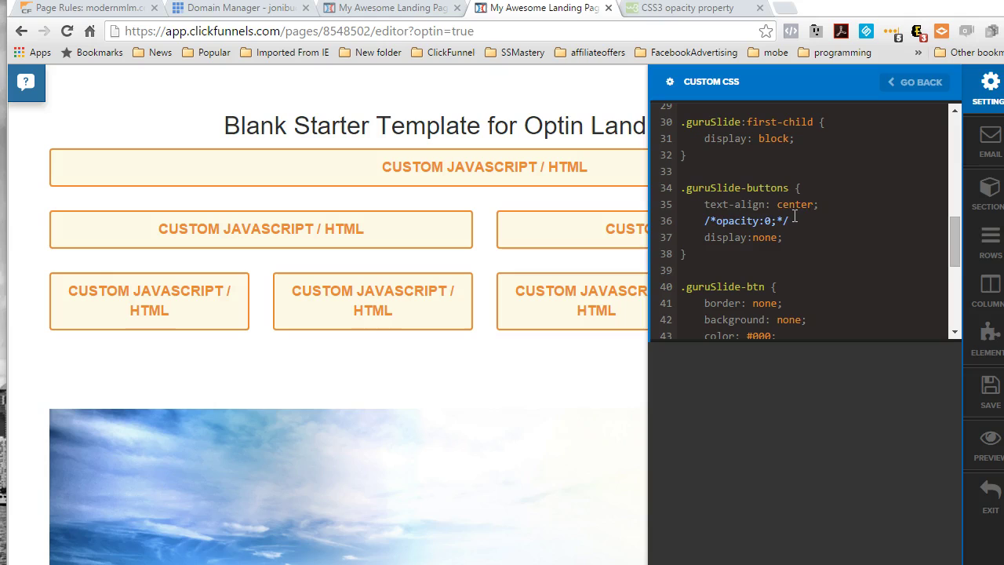
click(794, 239)
drag(784, 238, 749, 239)
click(785, 240)
Step: Wrap display:none in /* */ and delete the opacity line
text(*/)
key(Home)
text(/*)
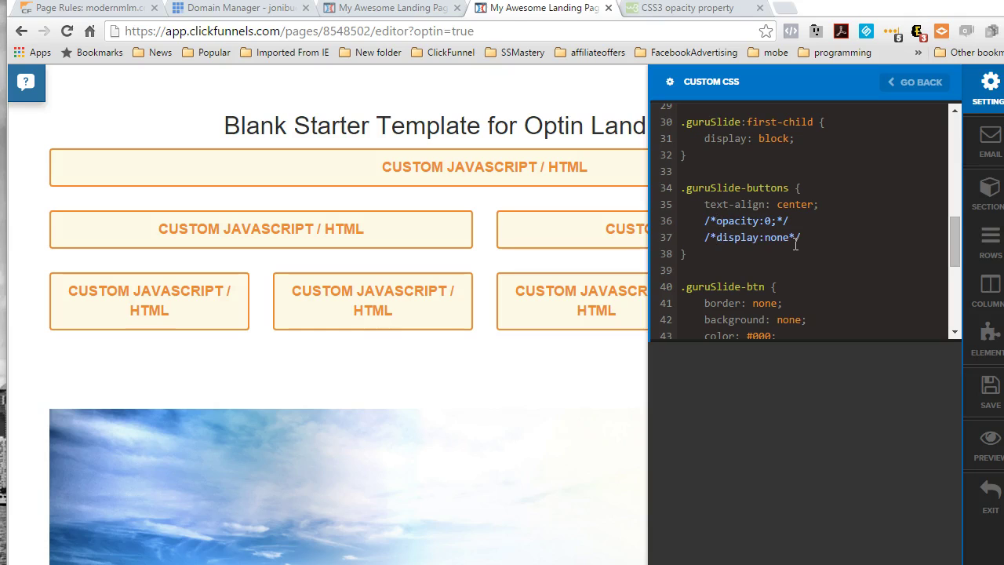
key(Up)
key(BackSpace)
key(BackSpace)
key(Delete)
key(Delete)
key(Delete)
key(Delete)
key(Delete)
key(Delete)
key(Delete)
key(Delete)
key(Delete)
key(Delete)
key(Delete)
key(Delete)
key(Delete)
key(Delete)
key(Delete)
key(Delete)
key(Delete)
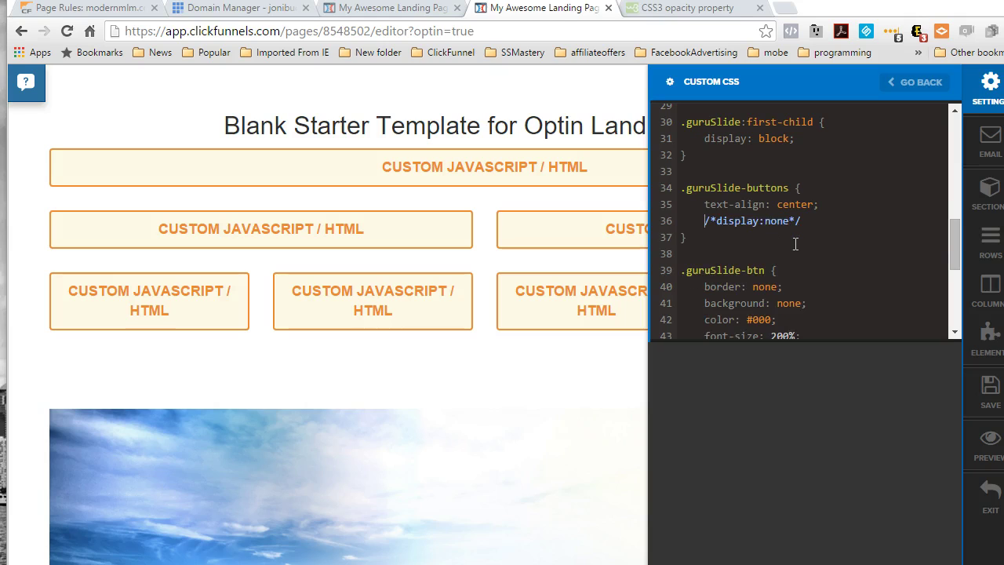
drag(801, 220, 703, 221)
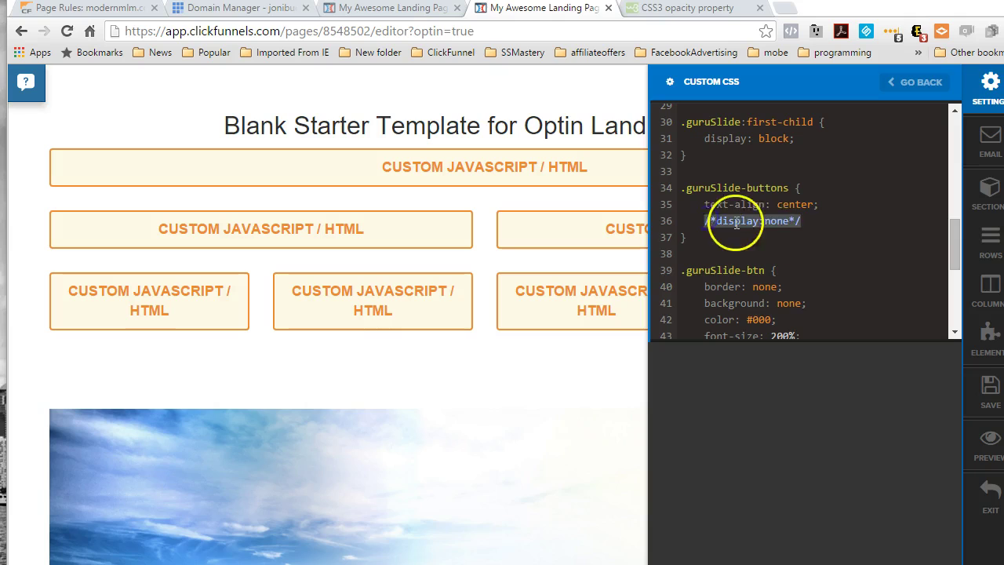
Step: Save the CSS, preview live, and use the navigation dots to jump among slides one to five
click(992, 375)
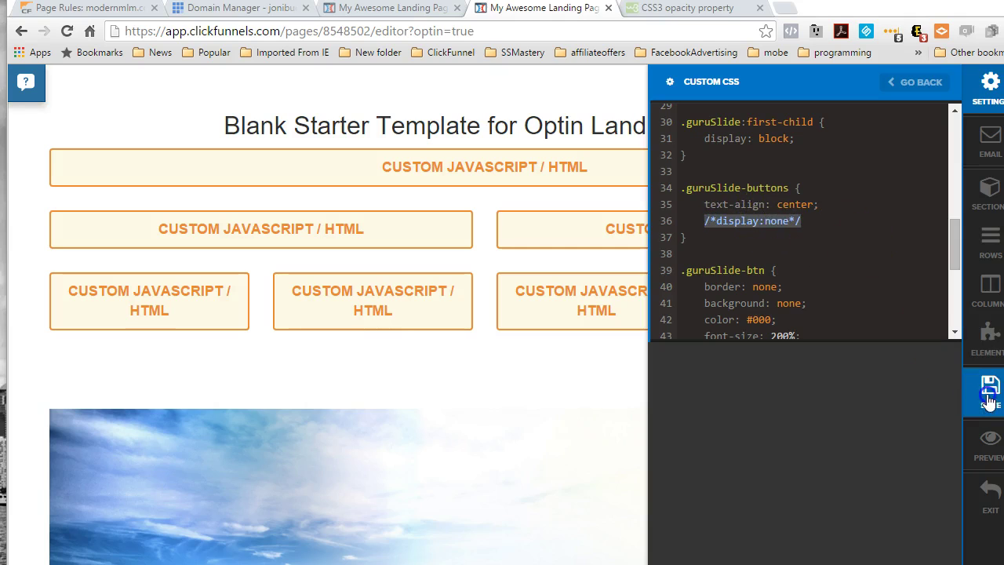
click(987, 444)
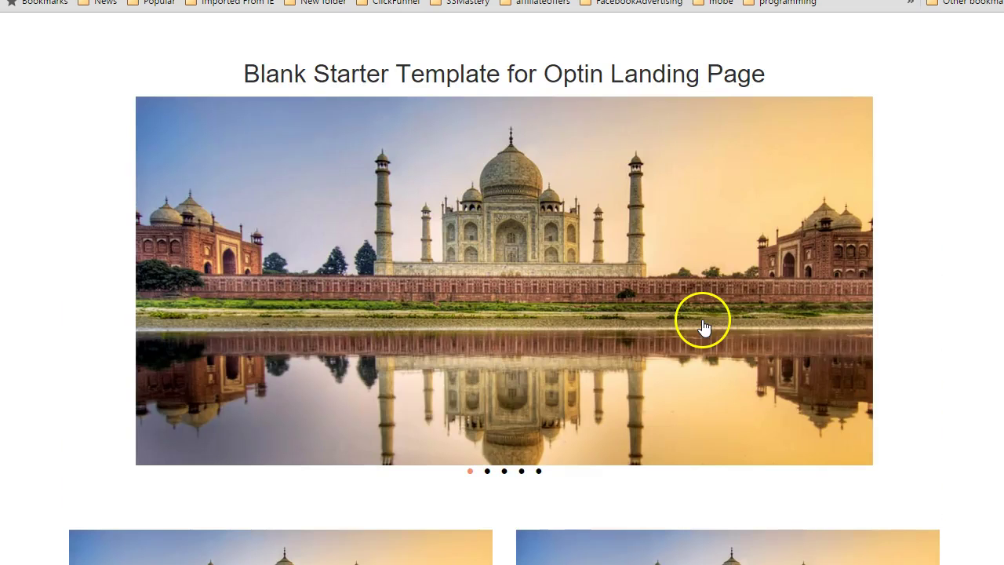
click(521, 471)
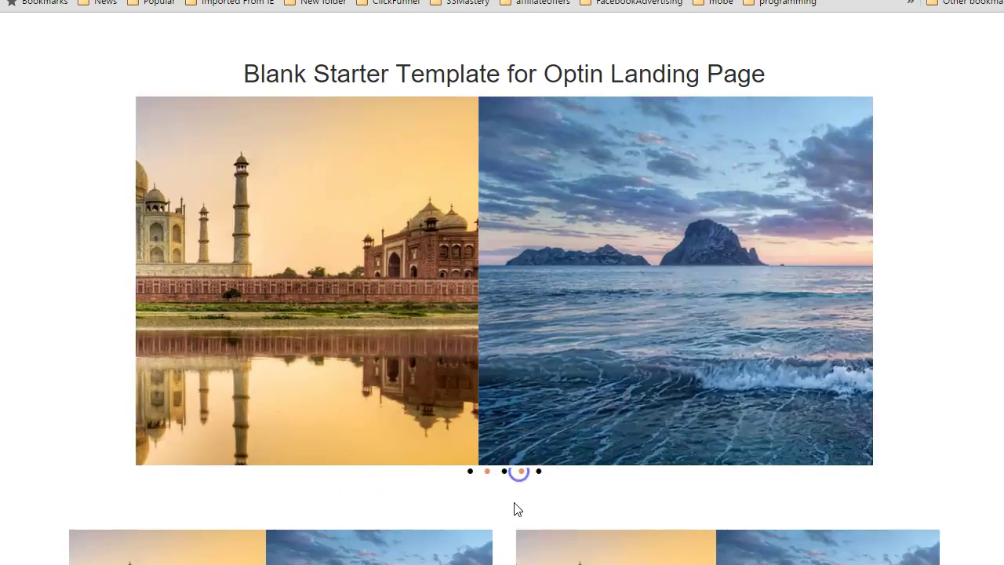
click(518, 472)
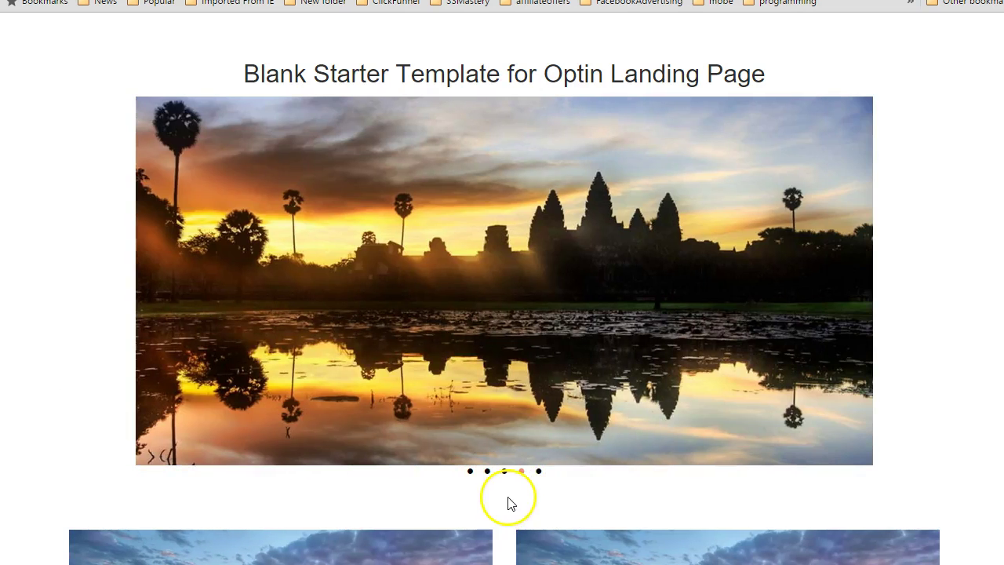
click(487, 471)
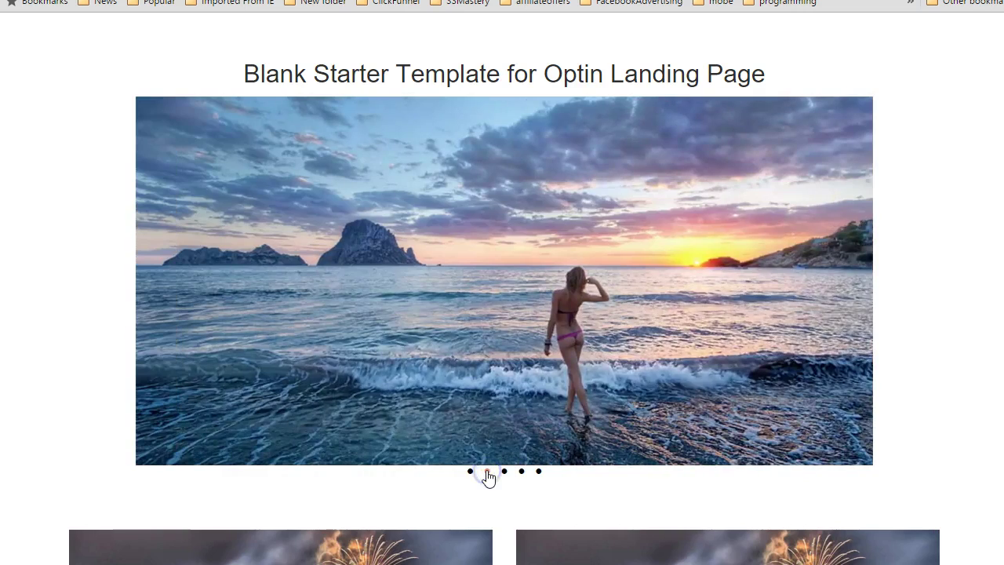
click(504, 472)
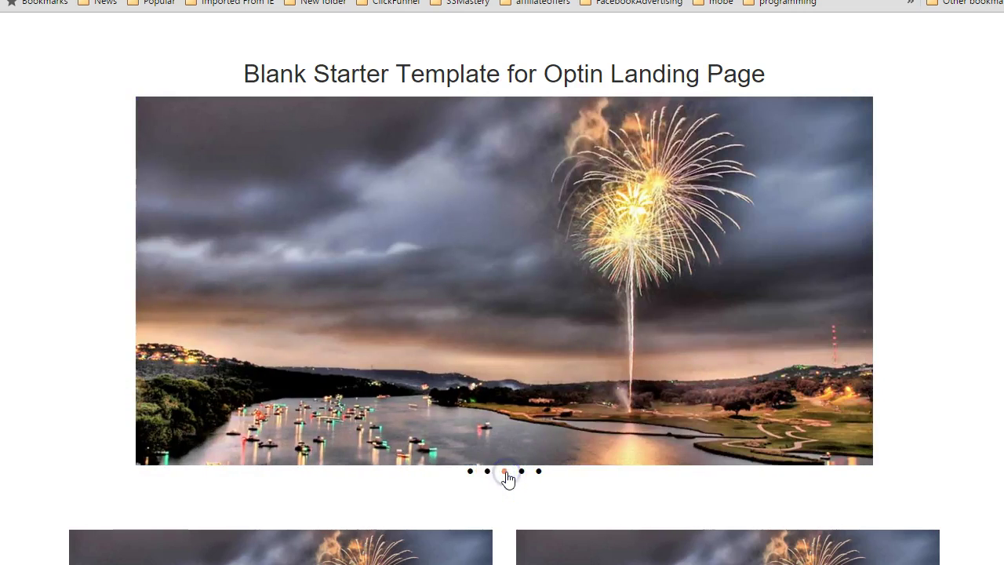
click(469, 472)
click(539, 472)
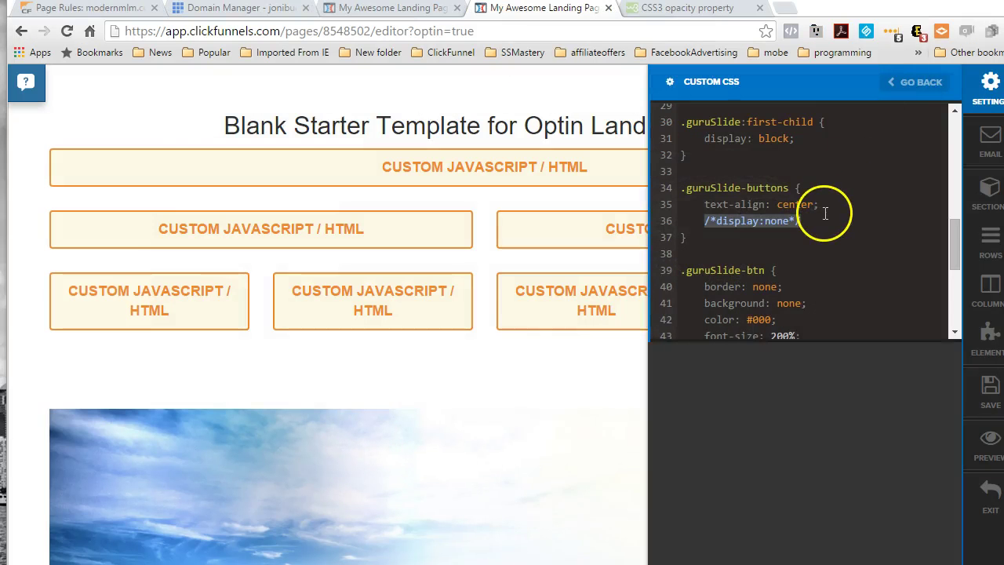
Step: Close Custom CSS and pick a 1 Column Block for a new row below the four-column row
scroll(824, 227, down, 3)
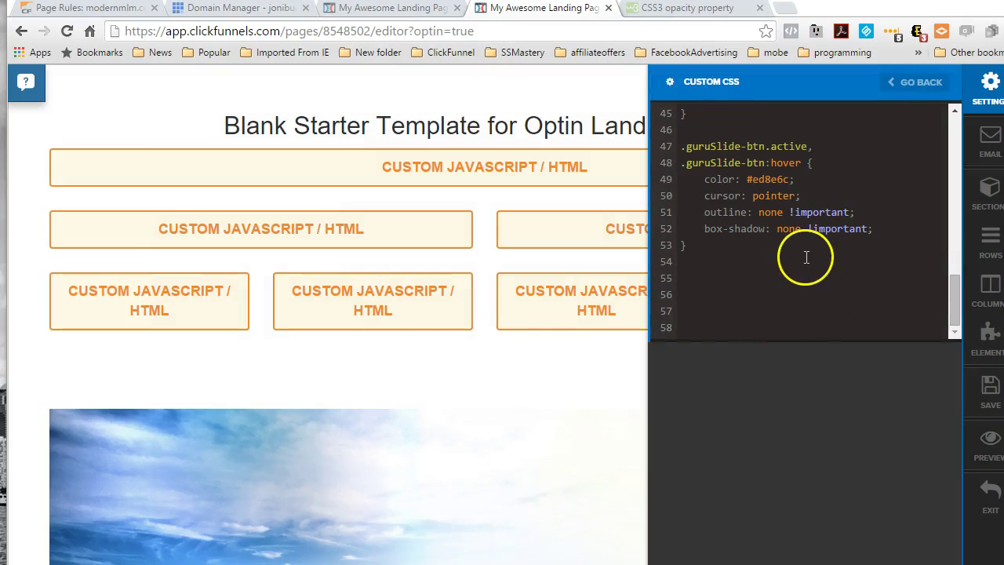
scroll(806, 257, down, 2)
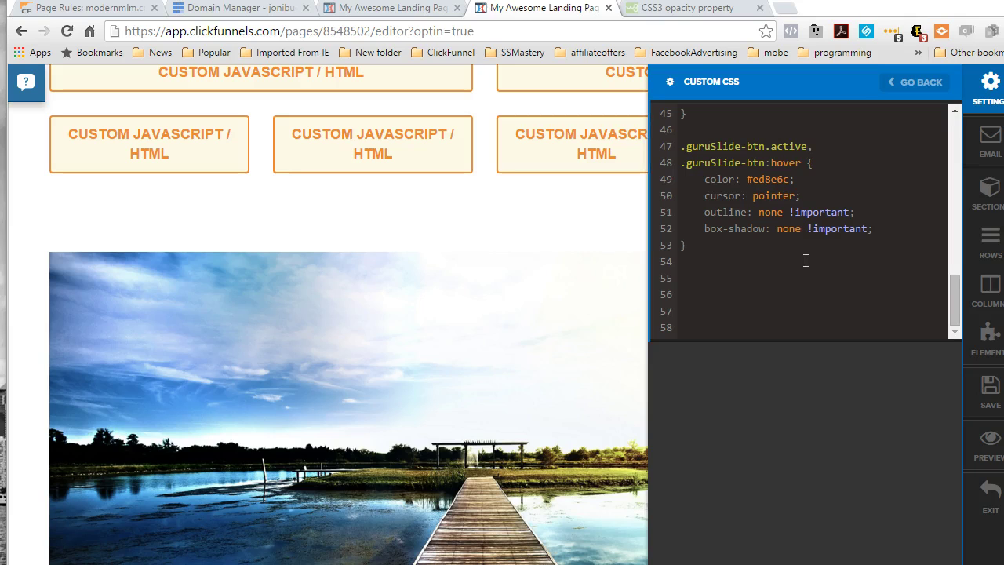
click(392, 259)
scroll(470, 236, up, 3)
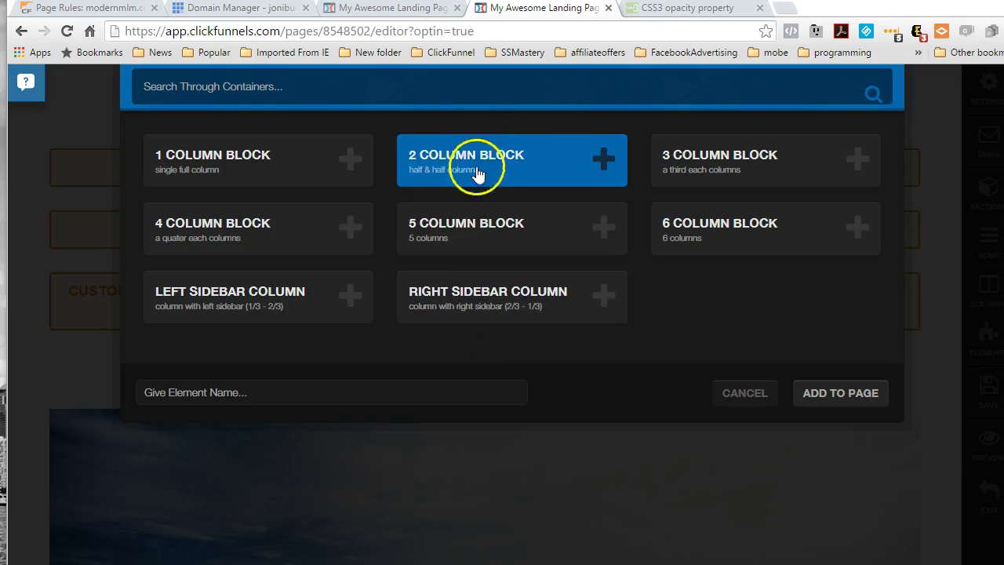
click(224, 157)
Step: Add a one-column row and insert a Custom JS / HTML element into it
click(836, 394)
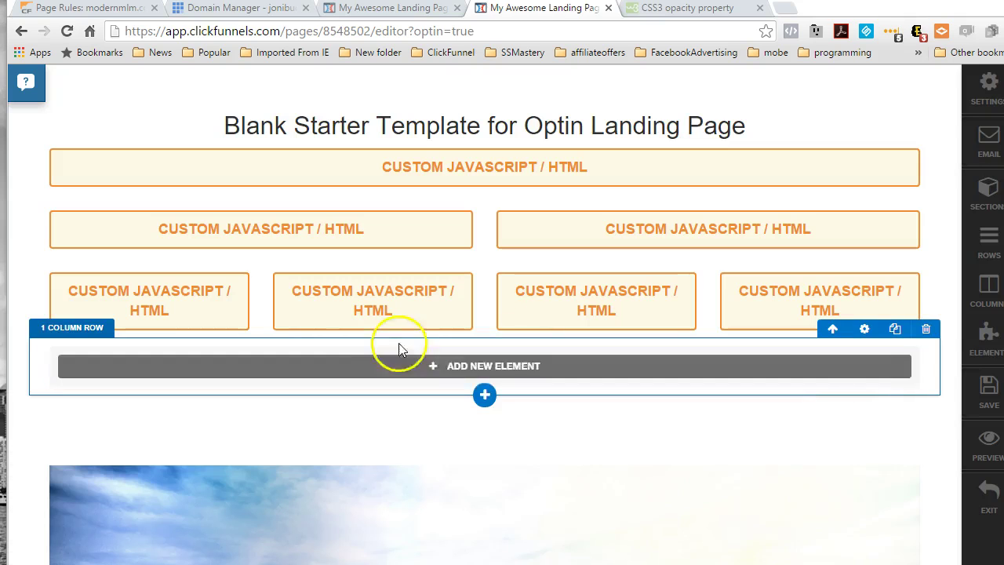
click(424, 364)
scroll(547, 248, down, 5)
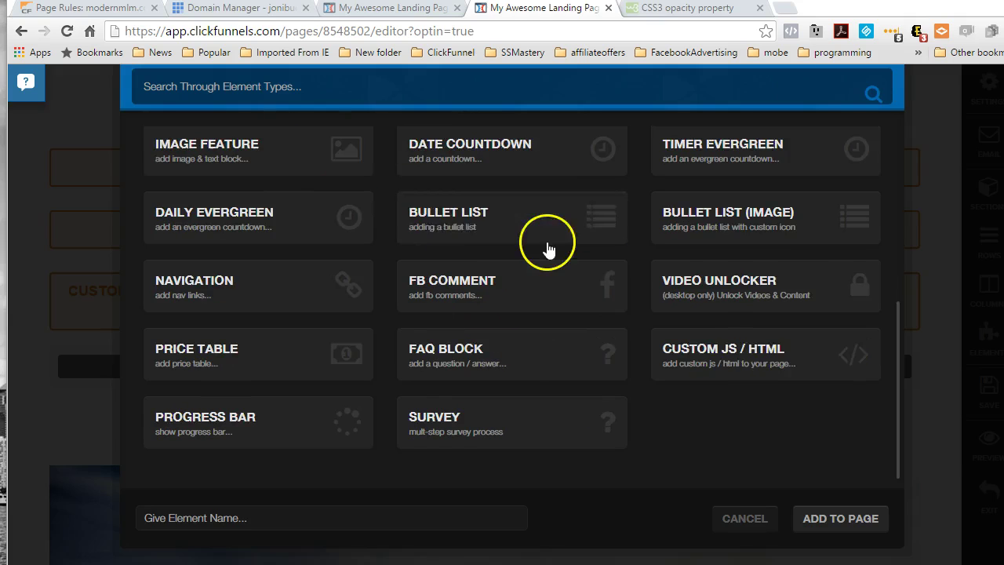
click(696, 353)
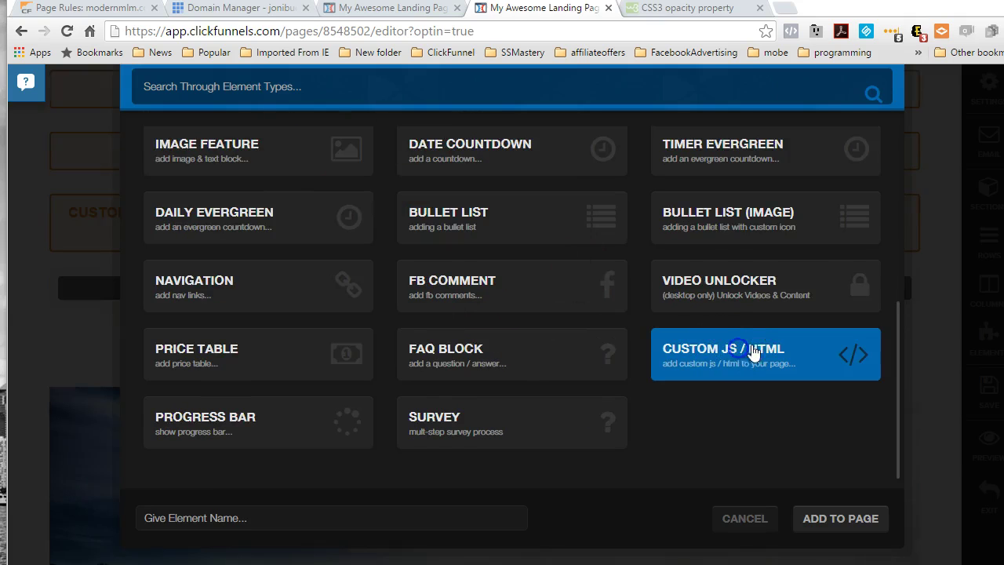
click(833, 520)
Step: Open the new element's code settings and clear the pasted slide HTML so the editor is empty
click(549, 305)
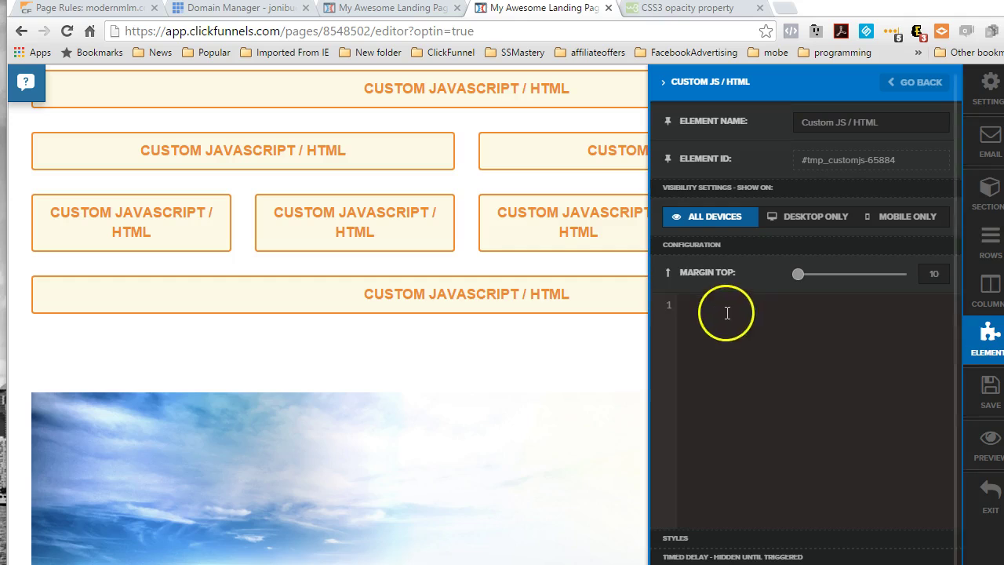
click(691, 312)
text(<div class="guruSlide slide-1"><a href="#scroll-Optin"><img src="https://images.clickfunnels.com/4c/de68908ba11e59613b9d32388b7e6/maxresdefault.jpg"/></a></div>)
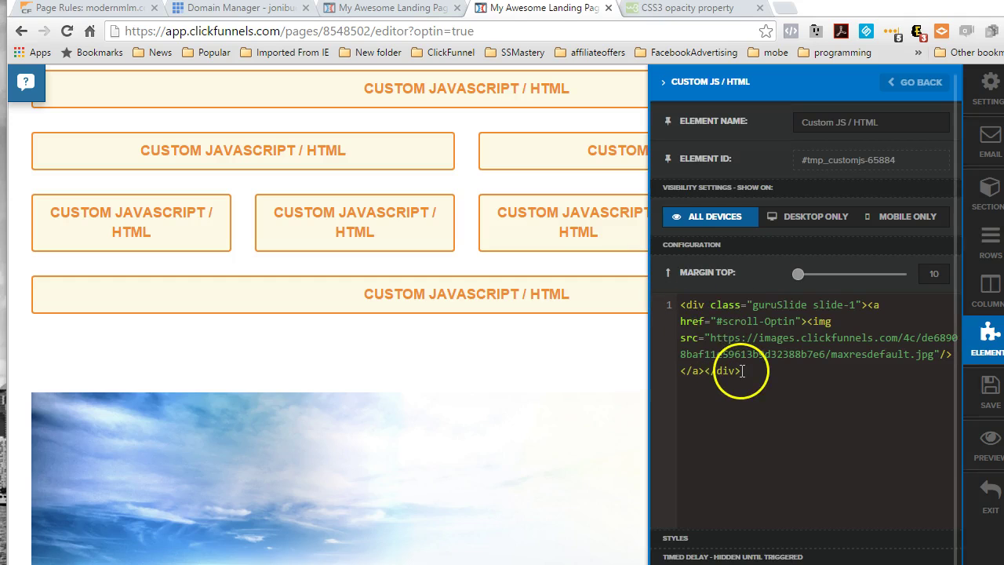
drag(741, 370, 673, 296)
key(BackSpace)
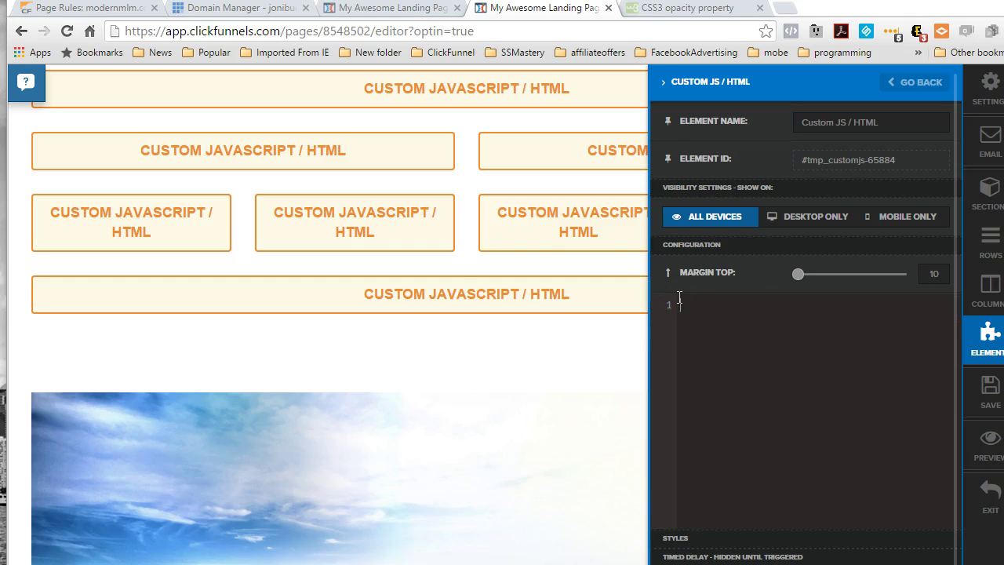
Step: Reopen the page's custom CSS briefly, then close it and return to the page
click(981, 86)
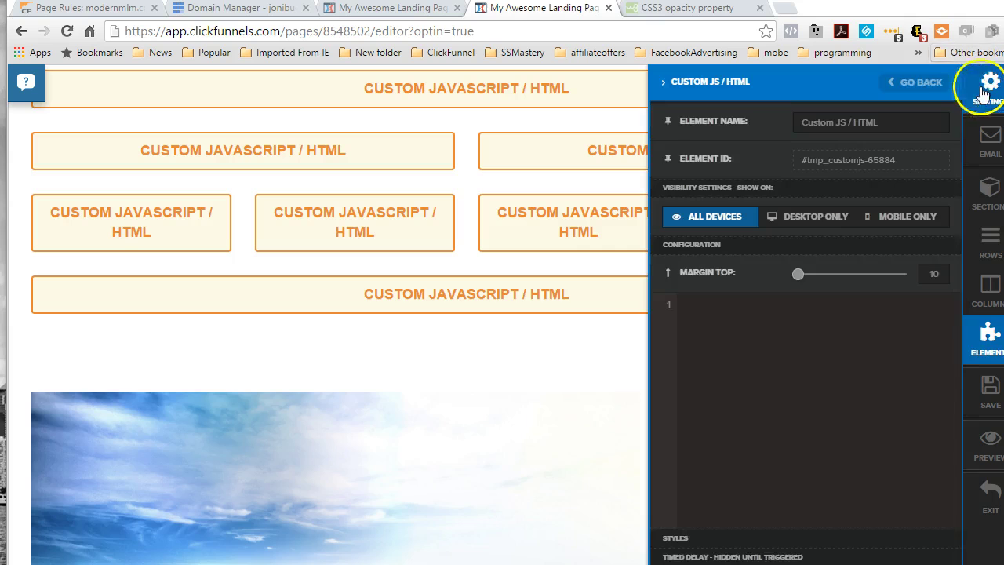
click(715, 368)
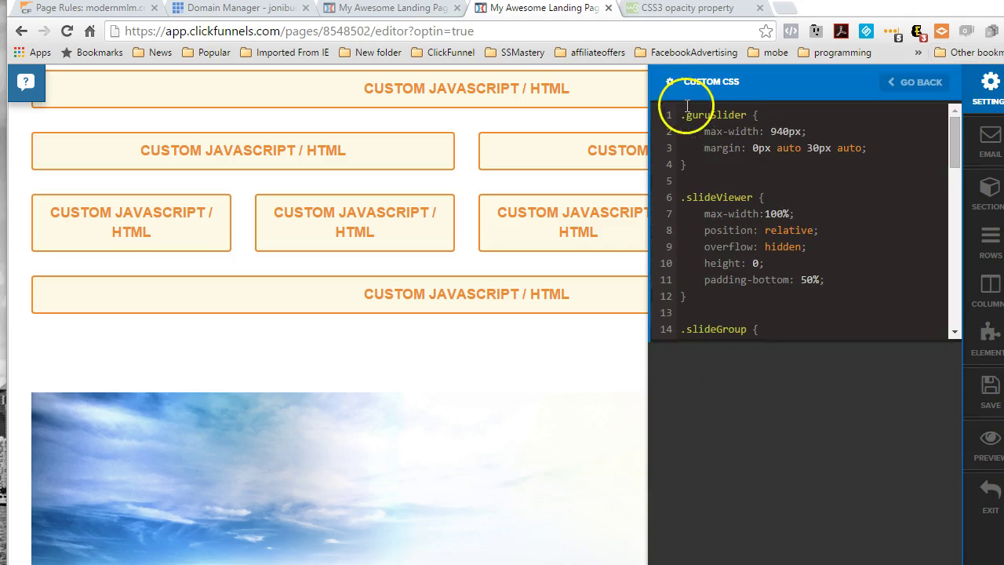
click(569, 353)
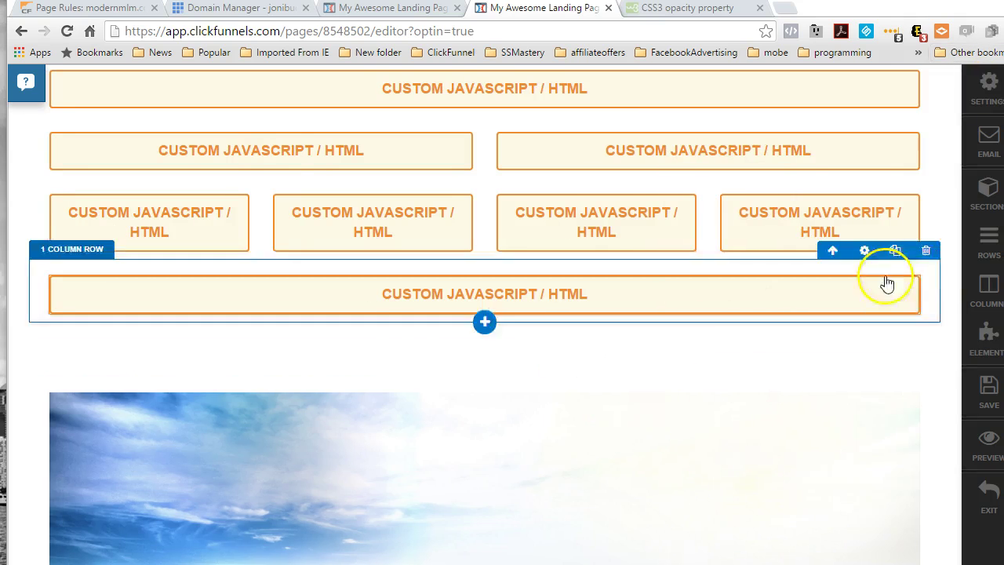
Step: Review the slider script in the Tracking Codes footer code, then close the settings
click(987, 82)
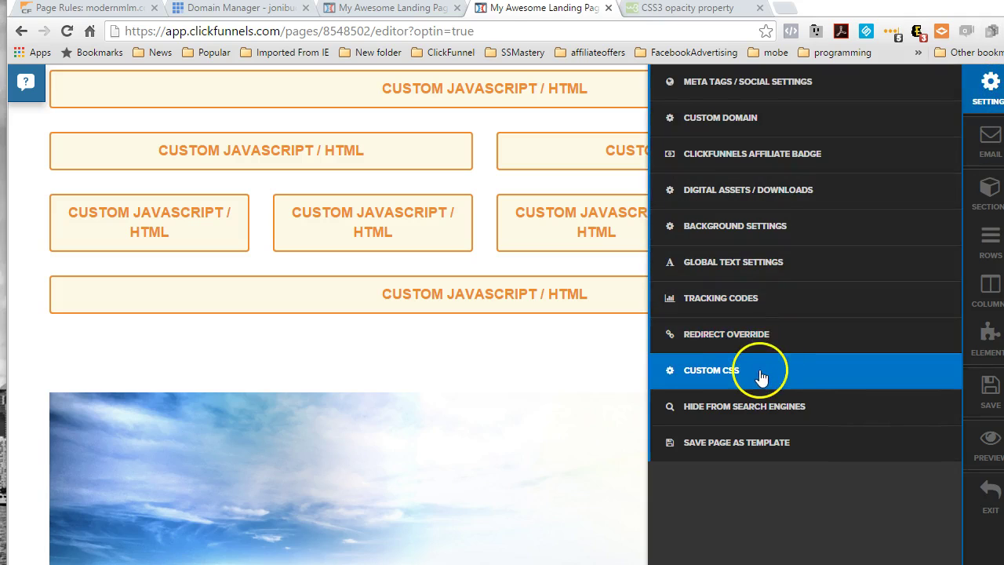
click(750, 300)
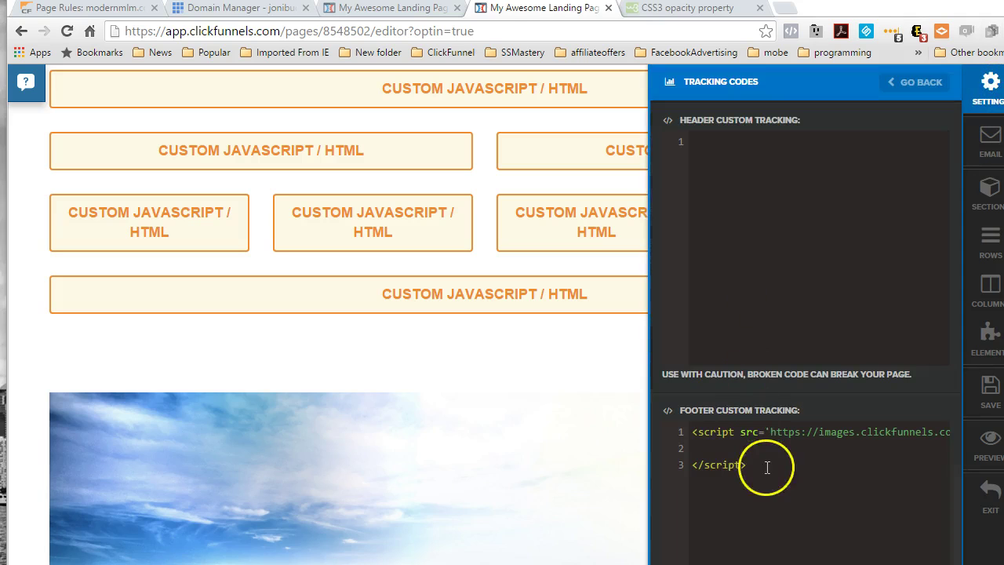
drag(766, 468, 656, 428)
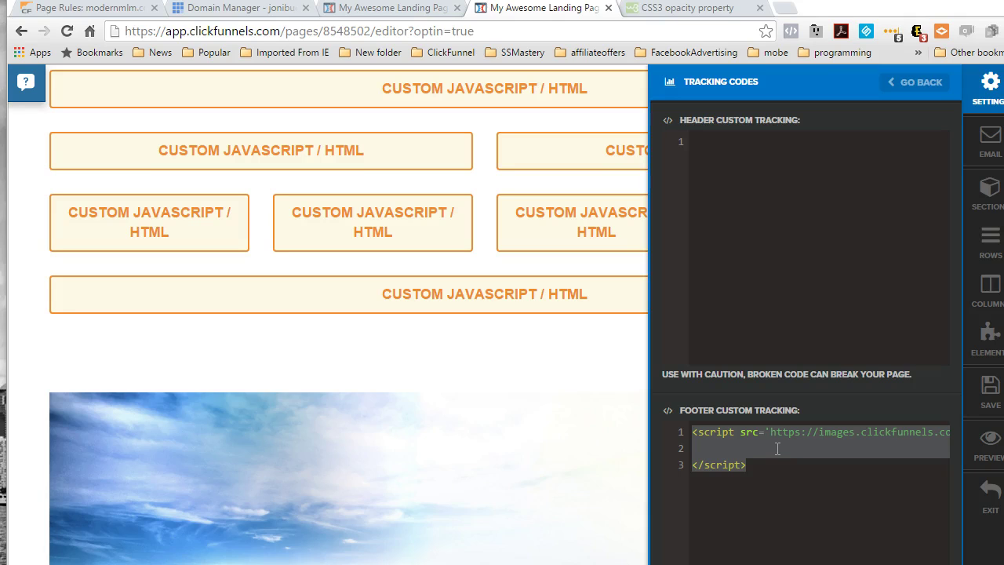
click(353, 230)
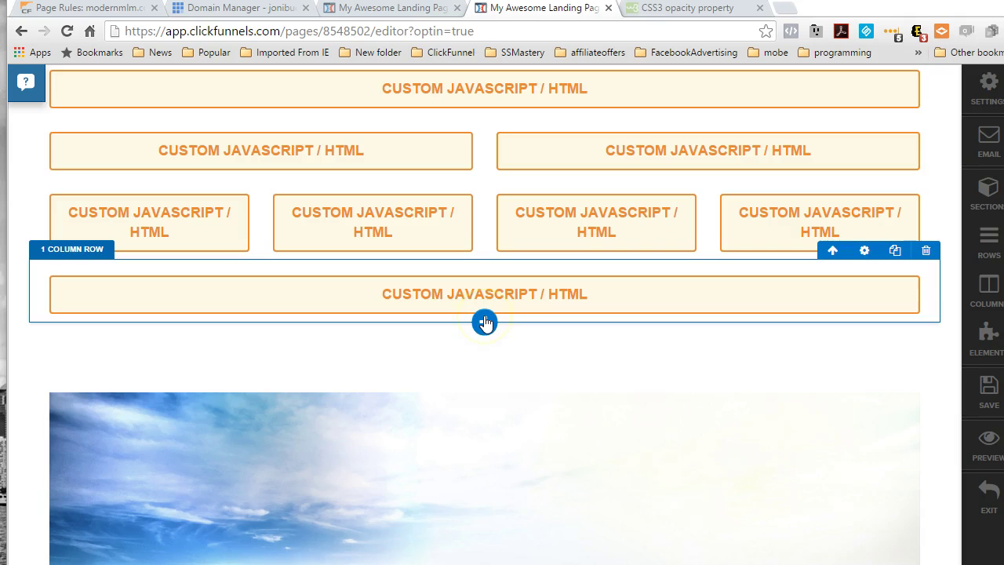
Step: Load the optin page preview in a new window, go full screen, and scroll down to the sliders
click(987, 443)
click(989, 491)
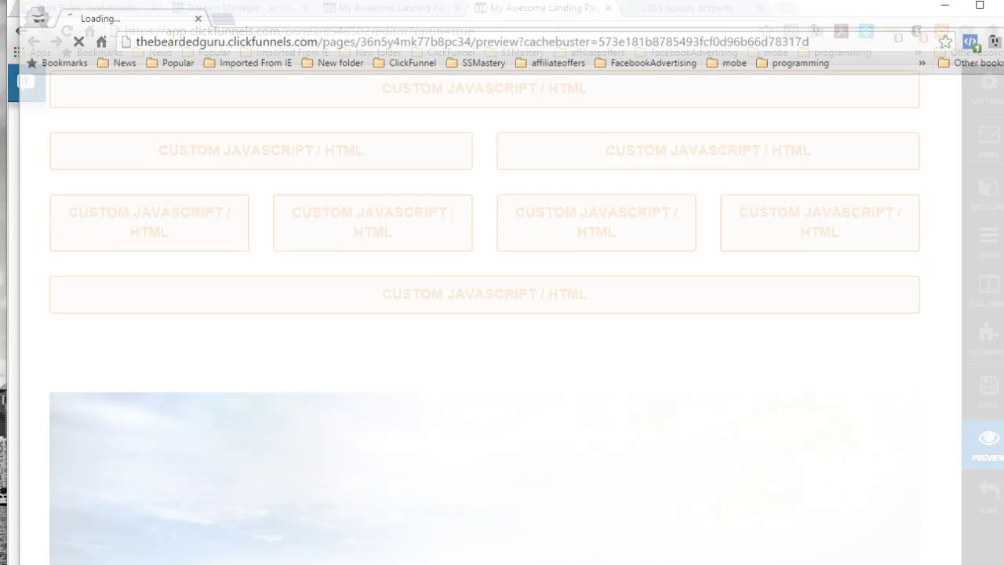
key(F11)
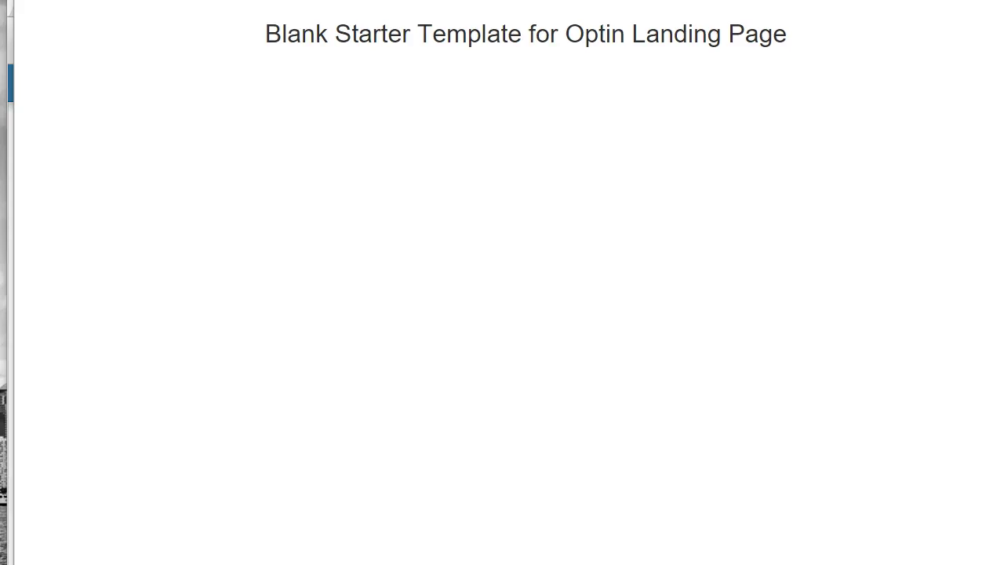
scroll(682, 259, down, 7)
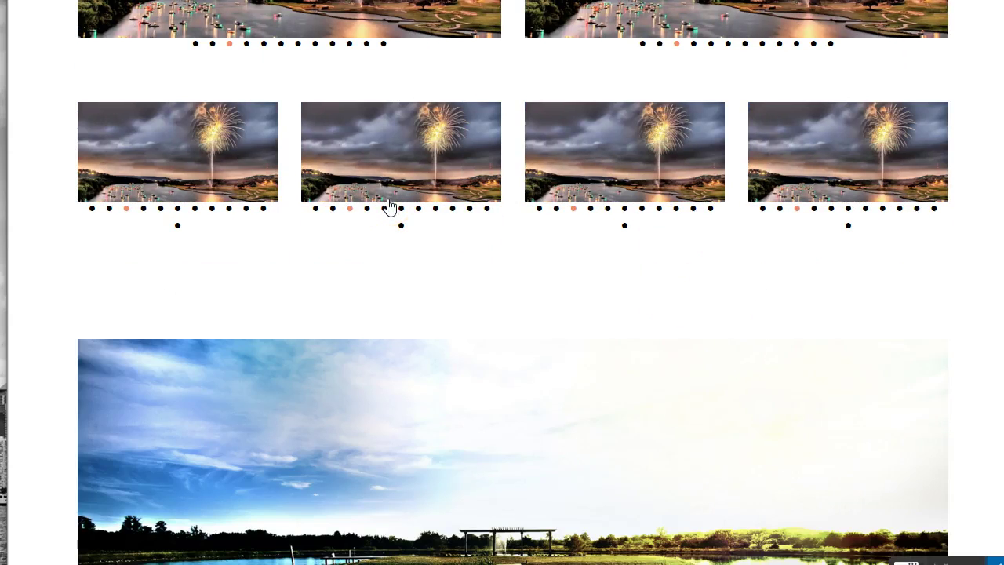
Step: Jump the small sliders to different slides, including the first one's 6th slide, then scroll back up
click(419, 210)
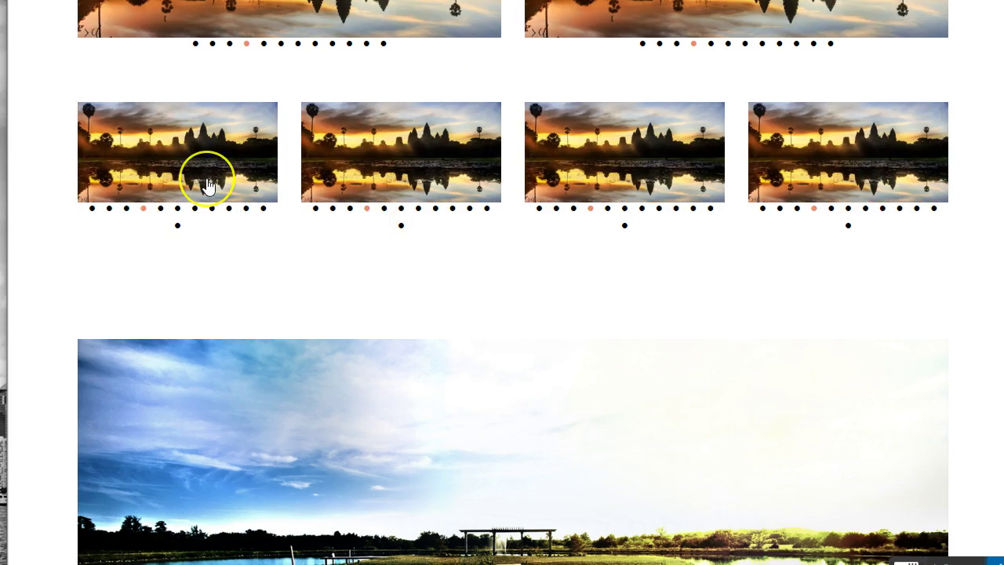
click(162, 224)
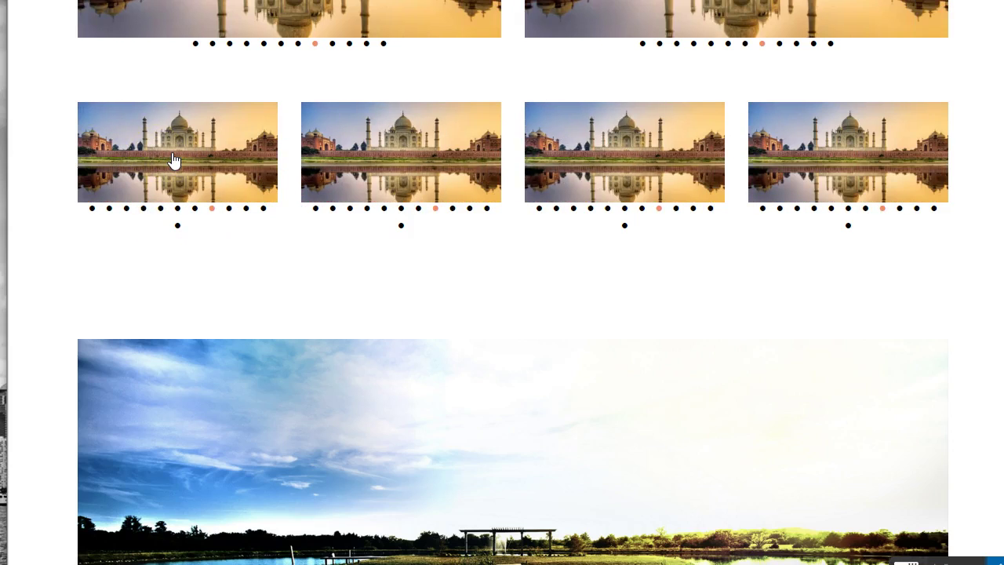
click(190, 222)
scroll(197, 228, up, 1)
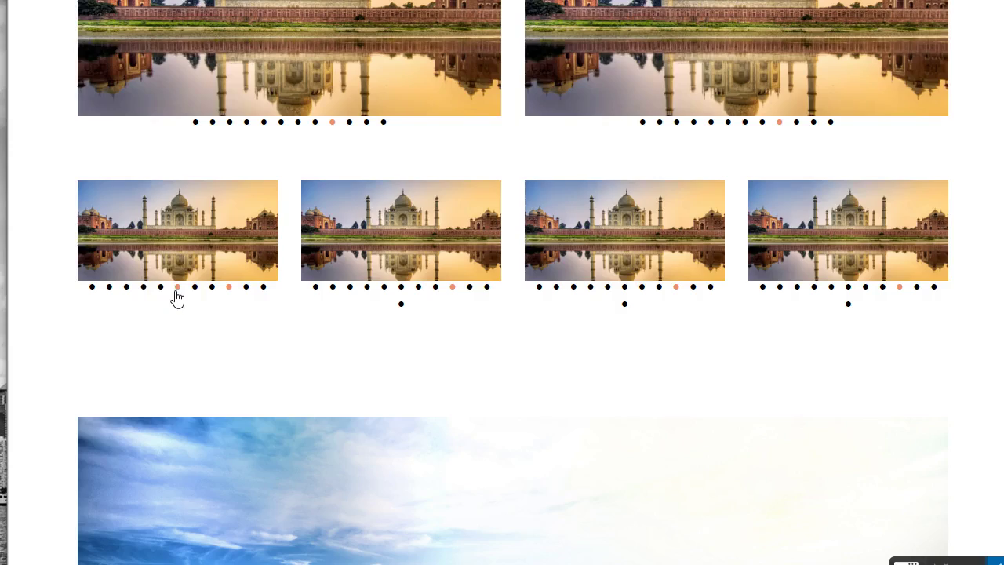
scroll(761, 298, up, 4)
scroll(758, 287, up, 3)
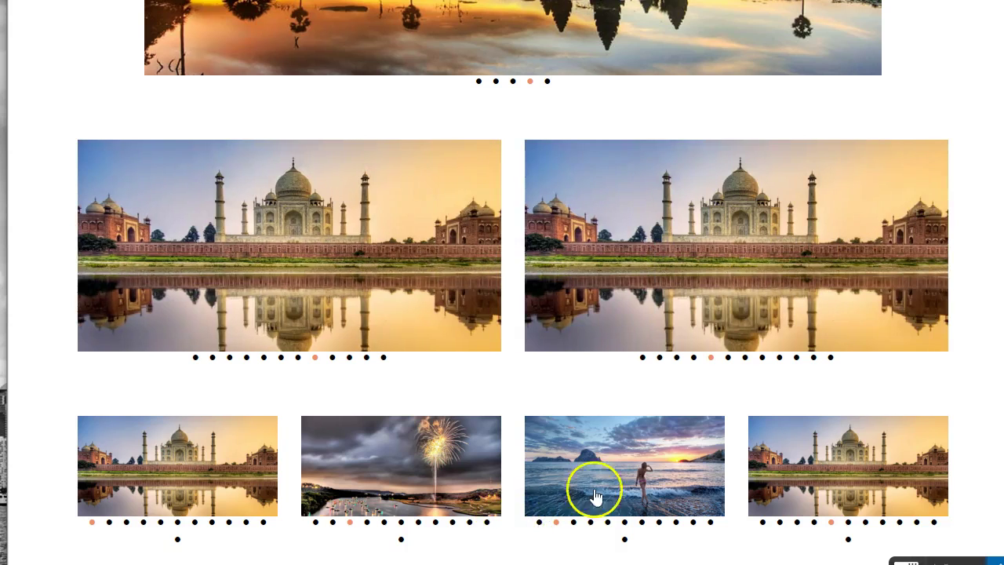
Step: Jump the top slider to its third slide
scroll(628, 474, up, 1)
scroll(635, 466, down, 3)
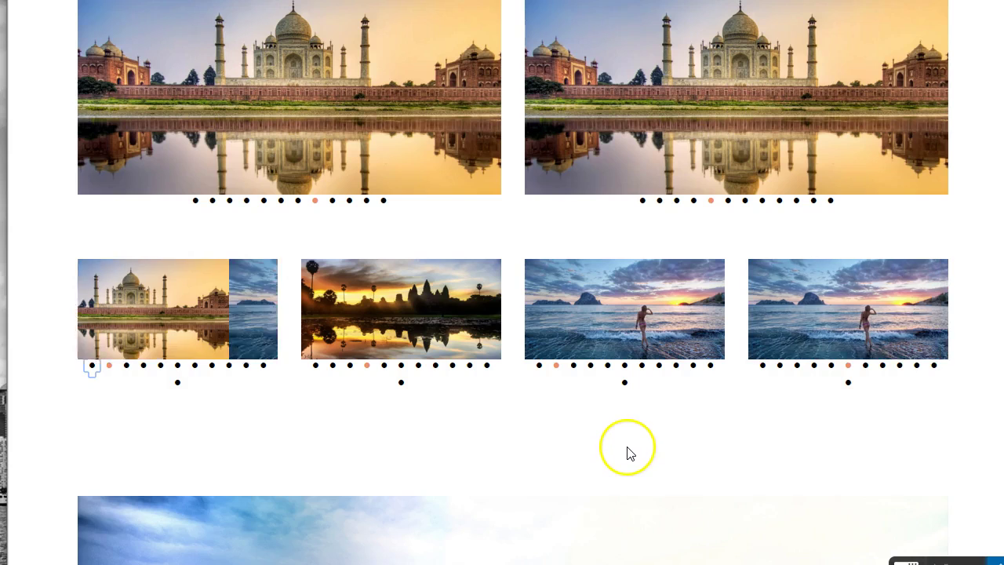
scroll(631, 444, up, 6)
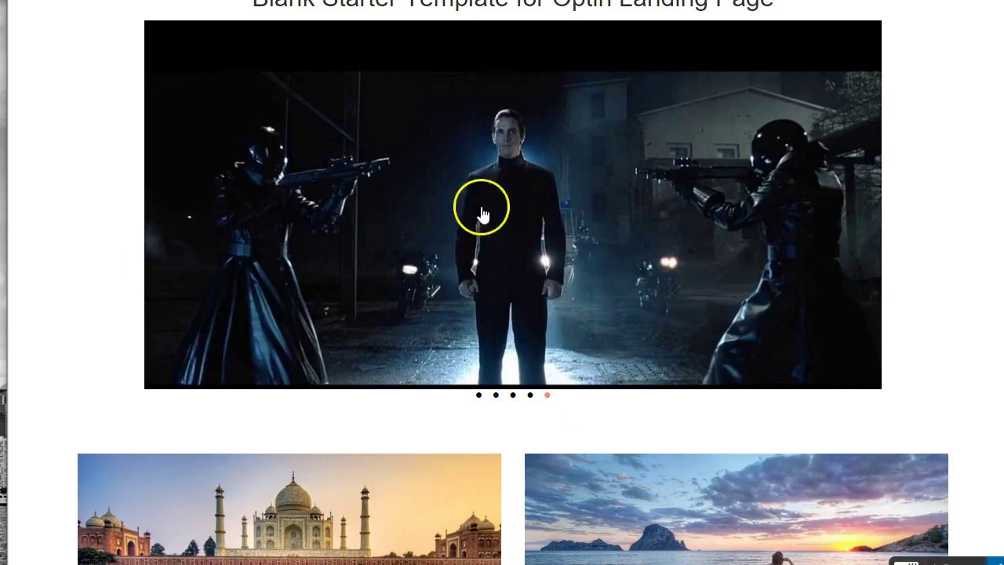
click(512, 397)
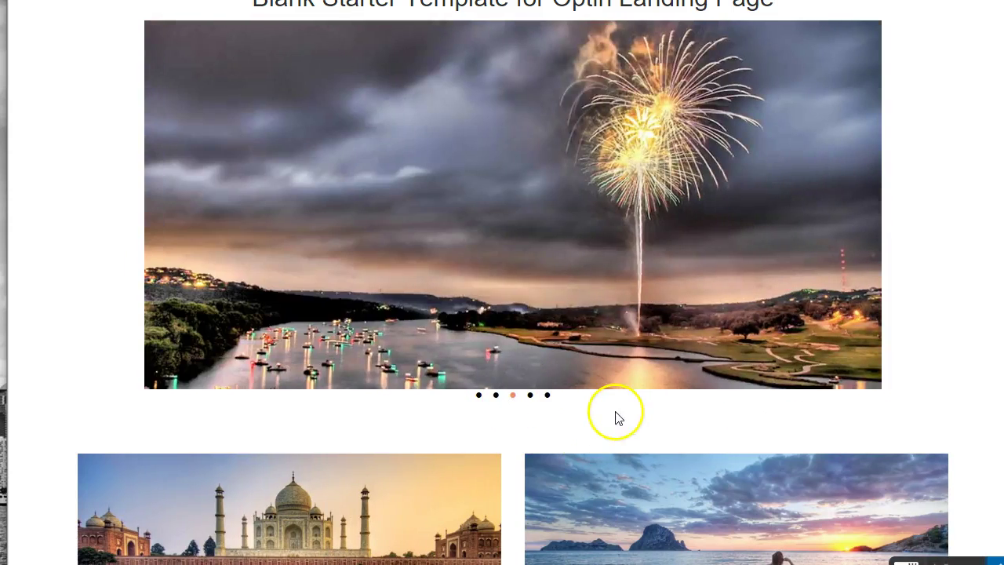
Step: Compare the sliders down the preview, then set the top slider to the fireworks slide
scroll(617, 413, down, 4)
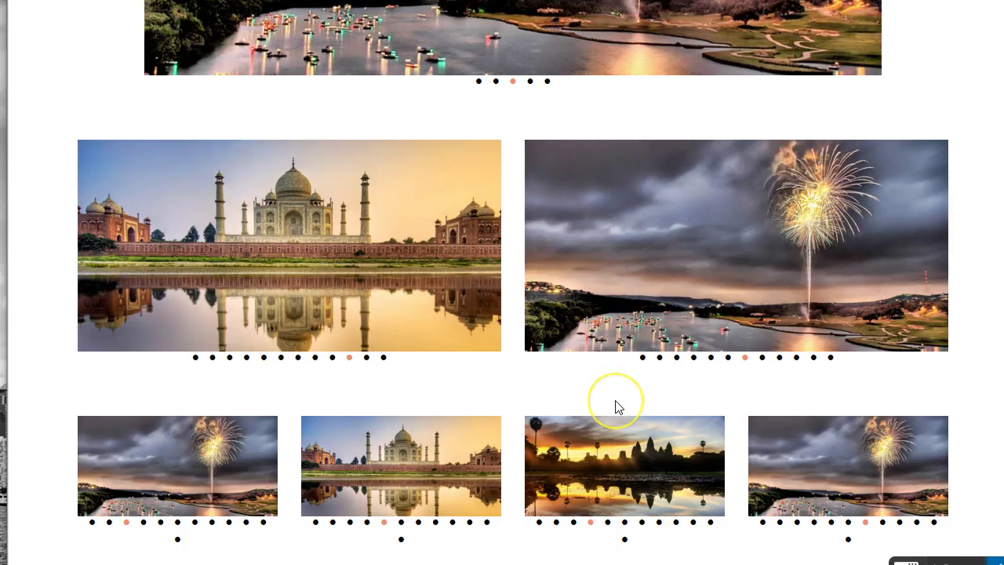
scroll(684, 321, down, 3)
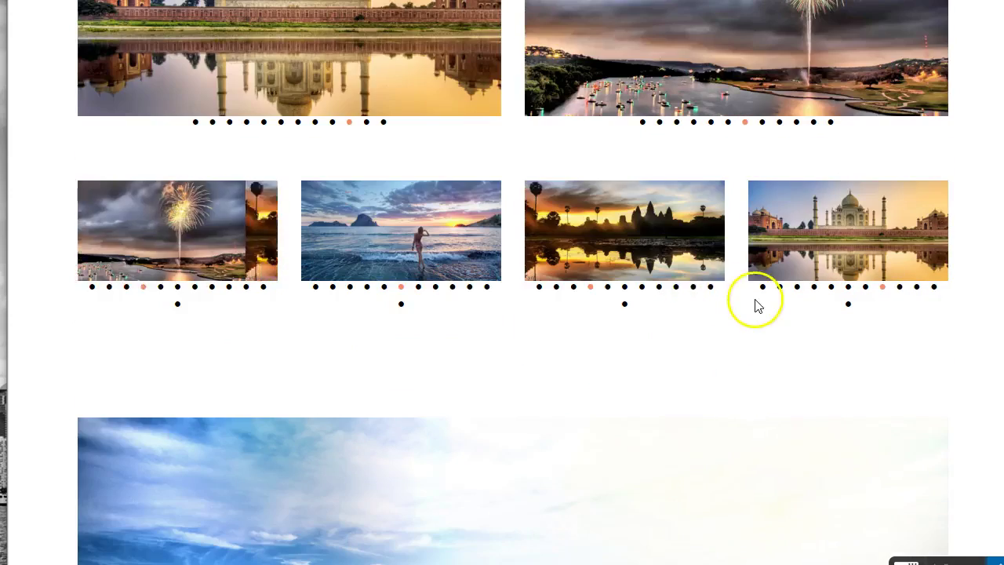
scroll(740, 298, up, 4)
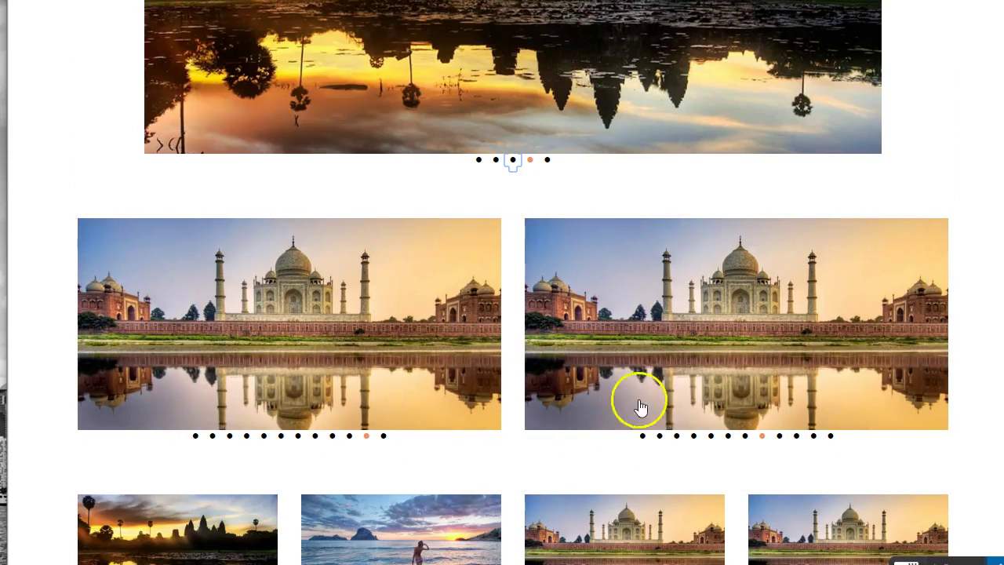
scroll(643, 392, down, 3)
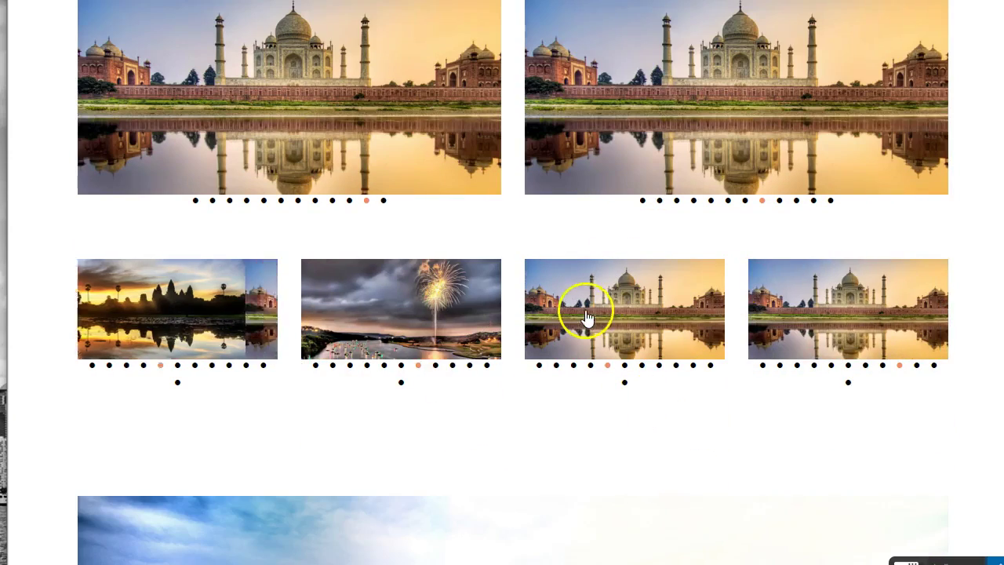
scroll(592, 307, up, 6)
scroll(594, 298, down, 8)
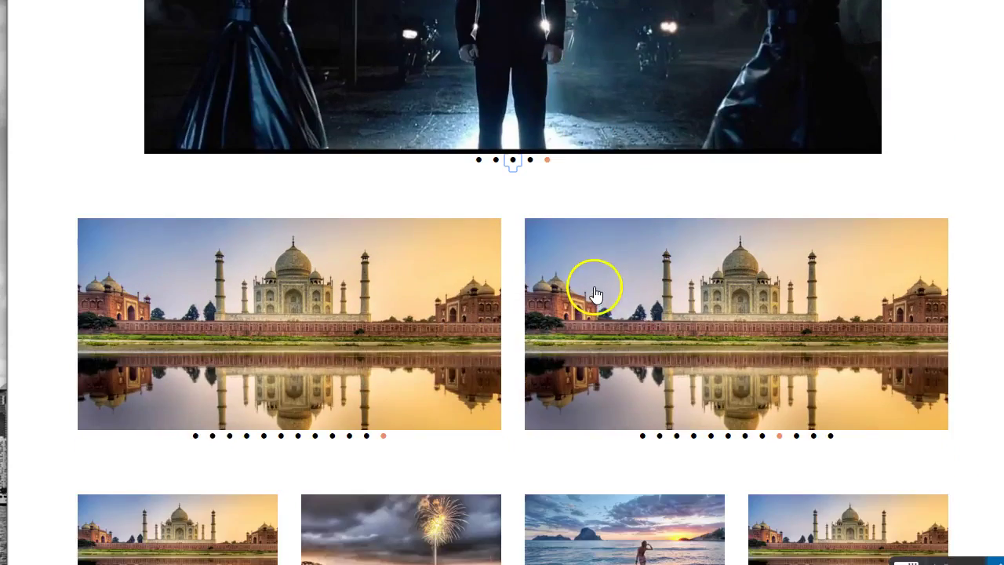
scroll(594, 286, down, 1)
scroll(589, 278, up, 9)
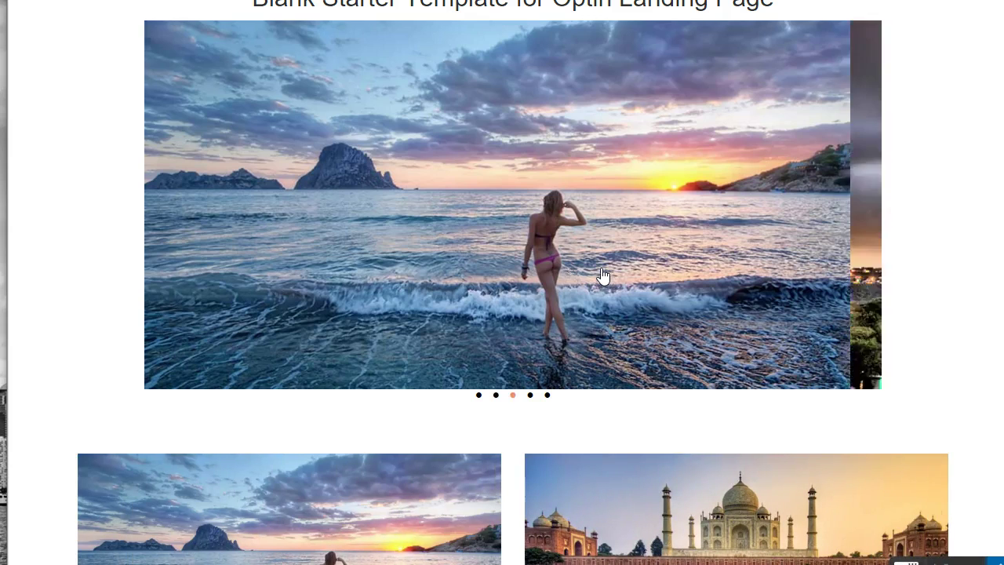
scroll(597, 306, down, 2)
click(589, 329)
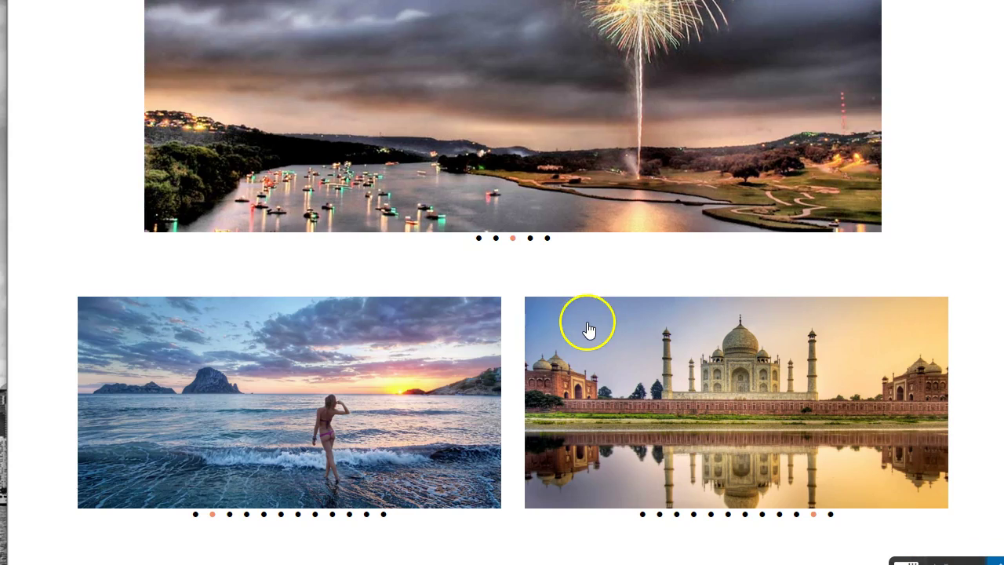
scroll(589, 329, up, 2)
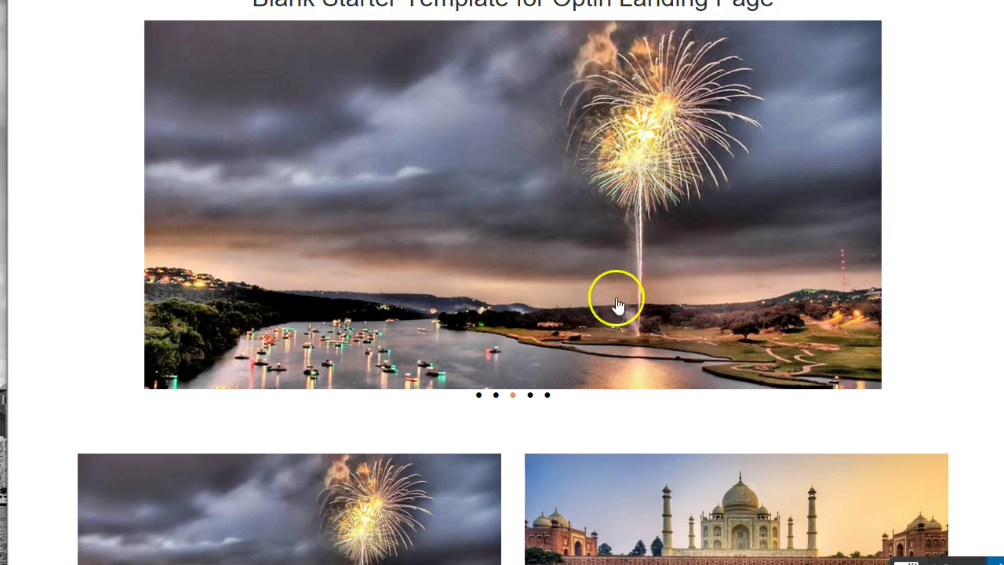